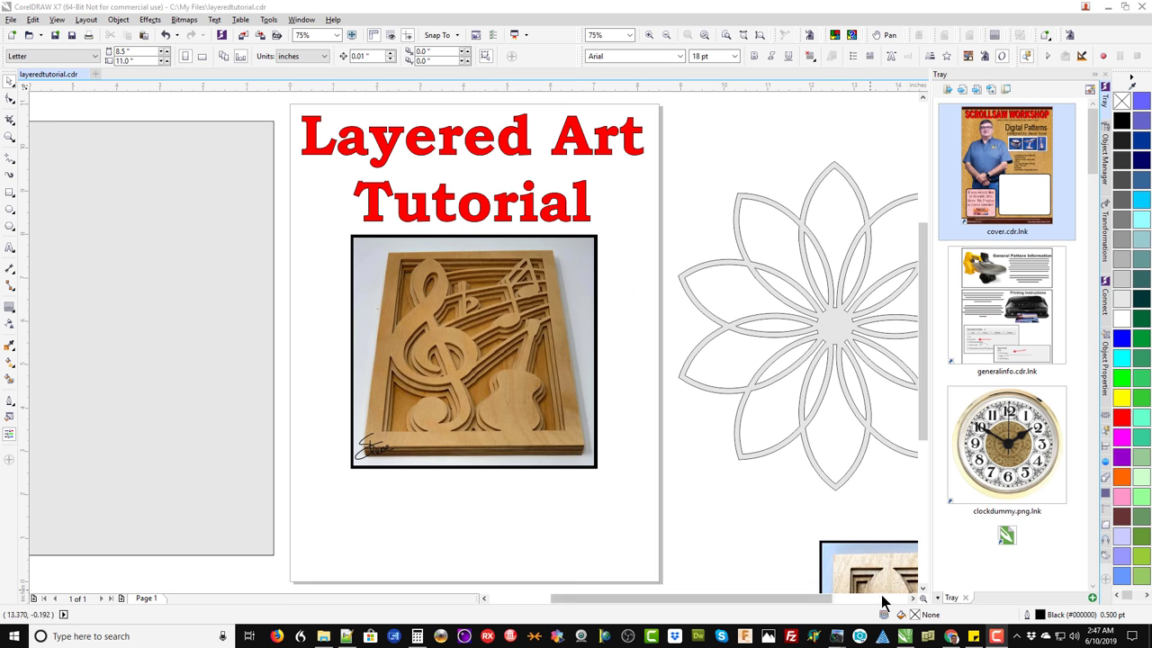
Undo the stray posterized paste and remove the example wood photo from the page.
key(ctrl+v)
key(ctrl+z)
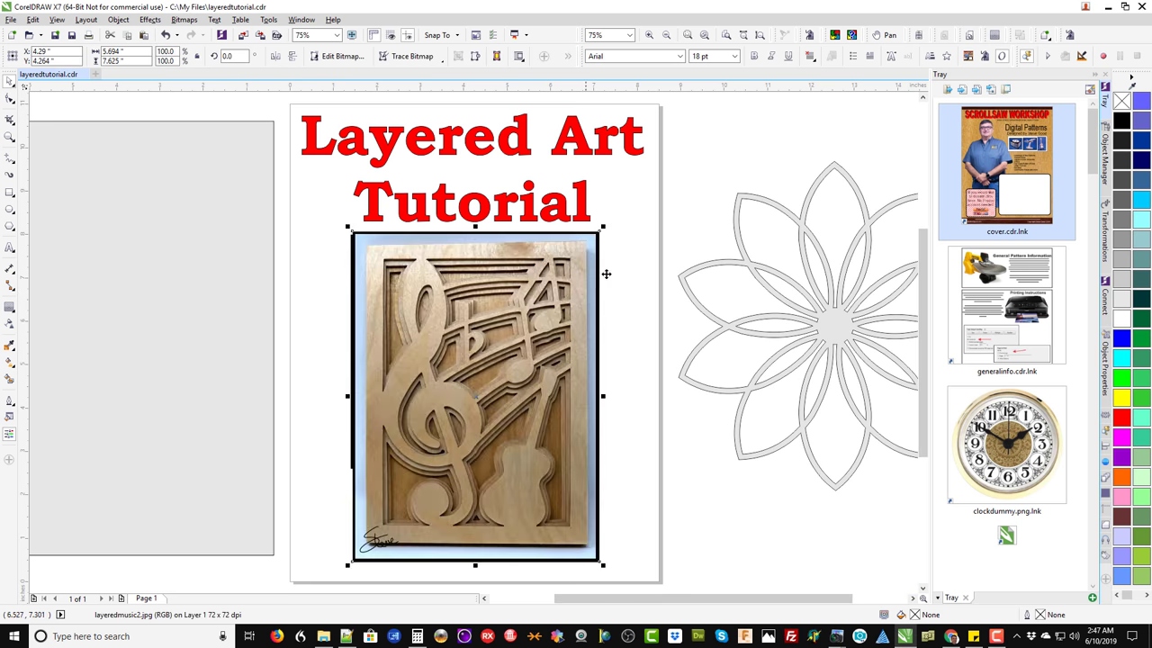
click(658, 288)
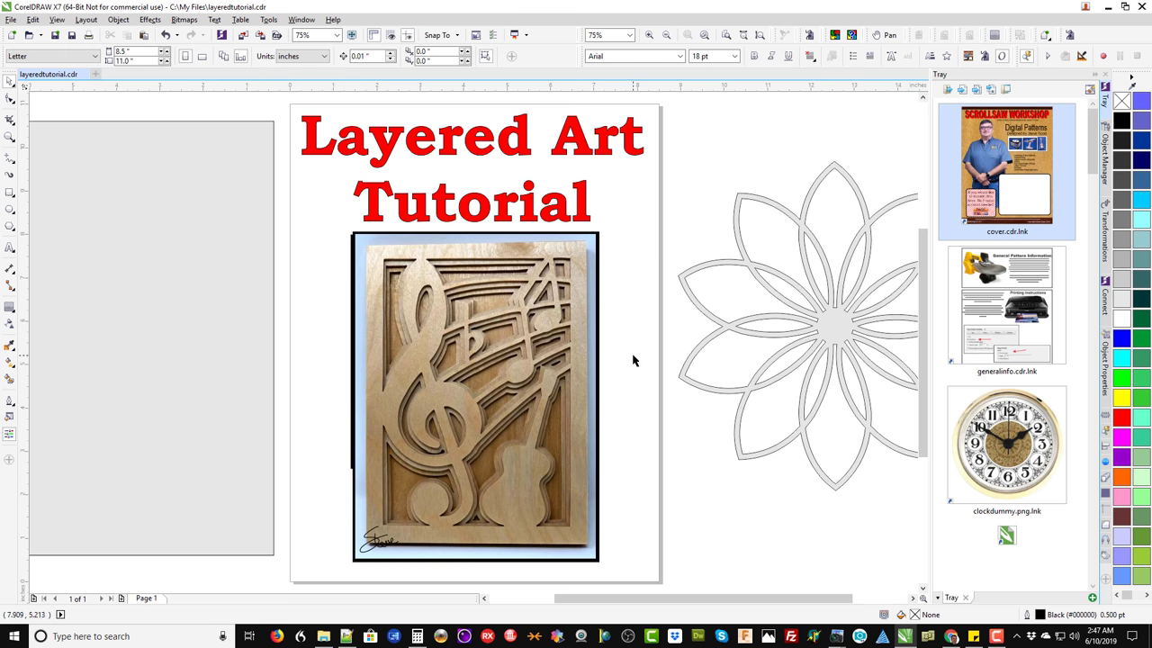
click(390, 343)
key(ctrl+z)
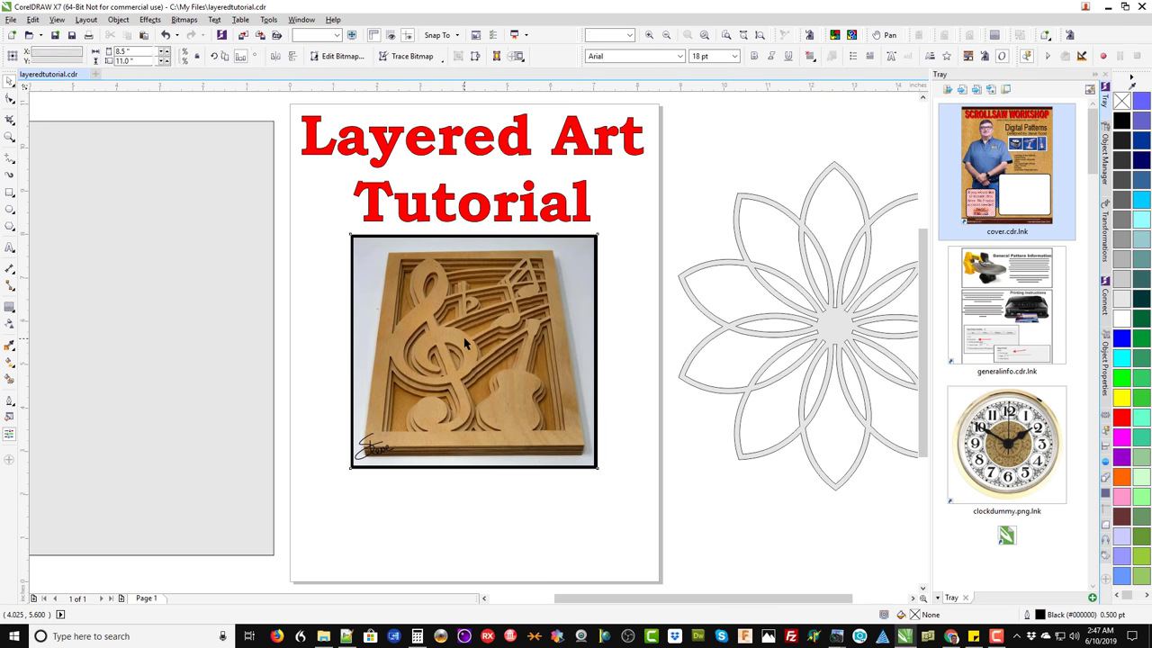
key(ctrl+z)
Delete the title text and put a copy of the flower on the page, moving the original further right.
click(439, 204)
key(Delete)
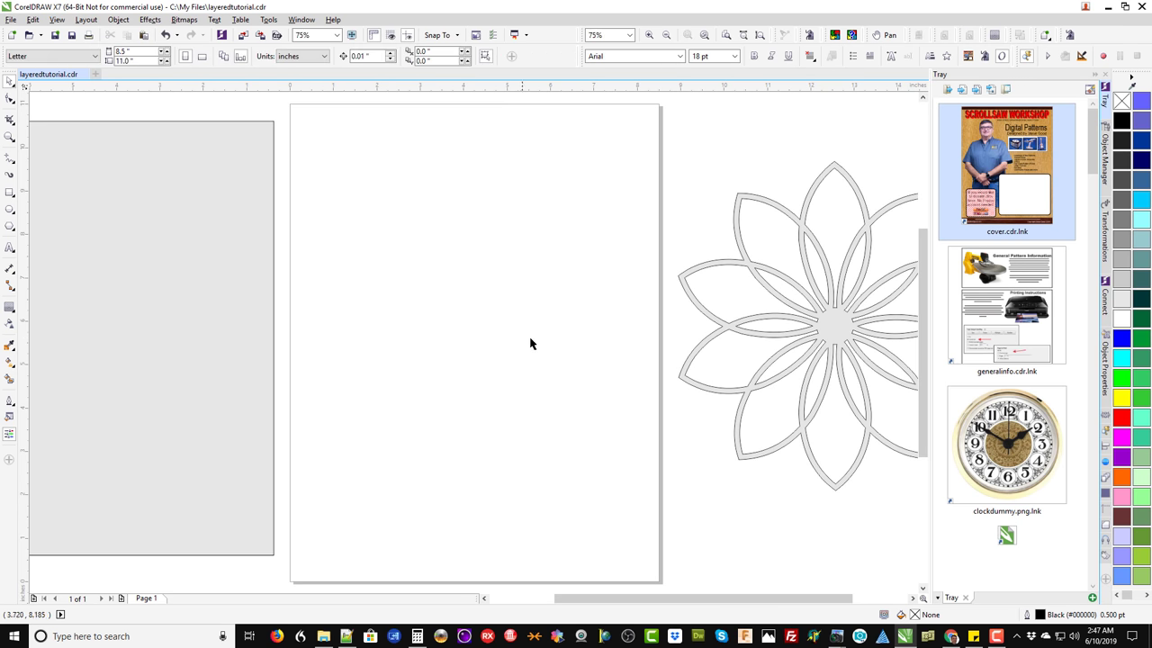
click(833, 329)
drag(833, 328, 477, 326)
click(532, 351)
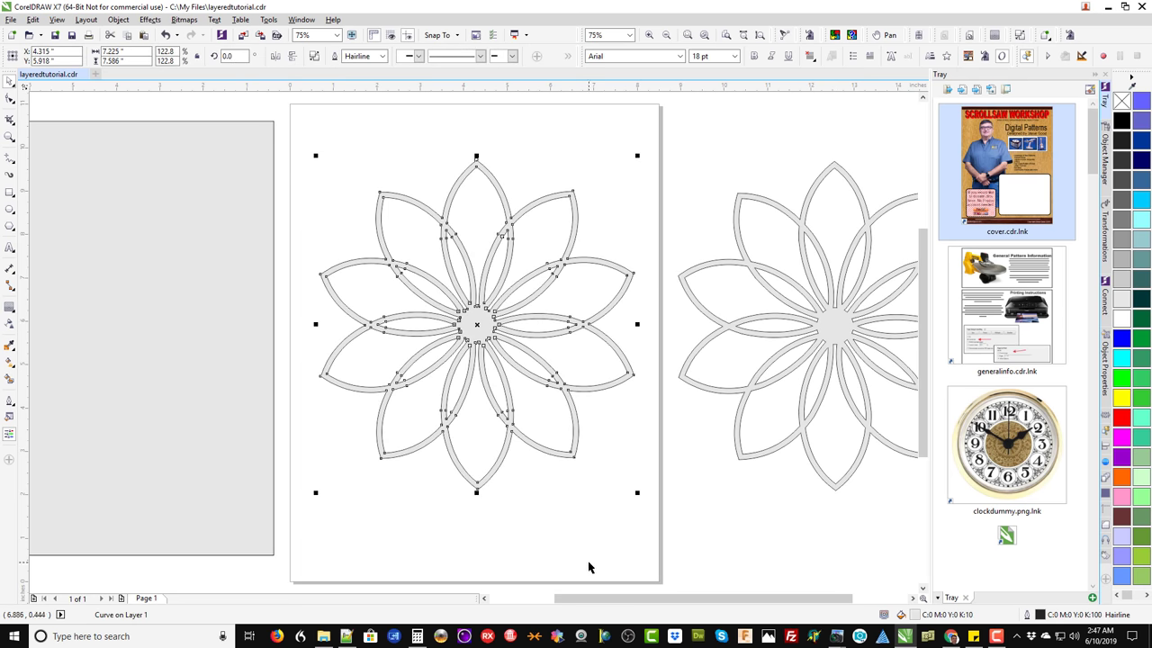
click(723, 335)
drag(724, 335, 835, 335)
drag(480, 321, 477, 337)
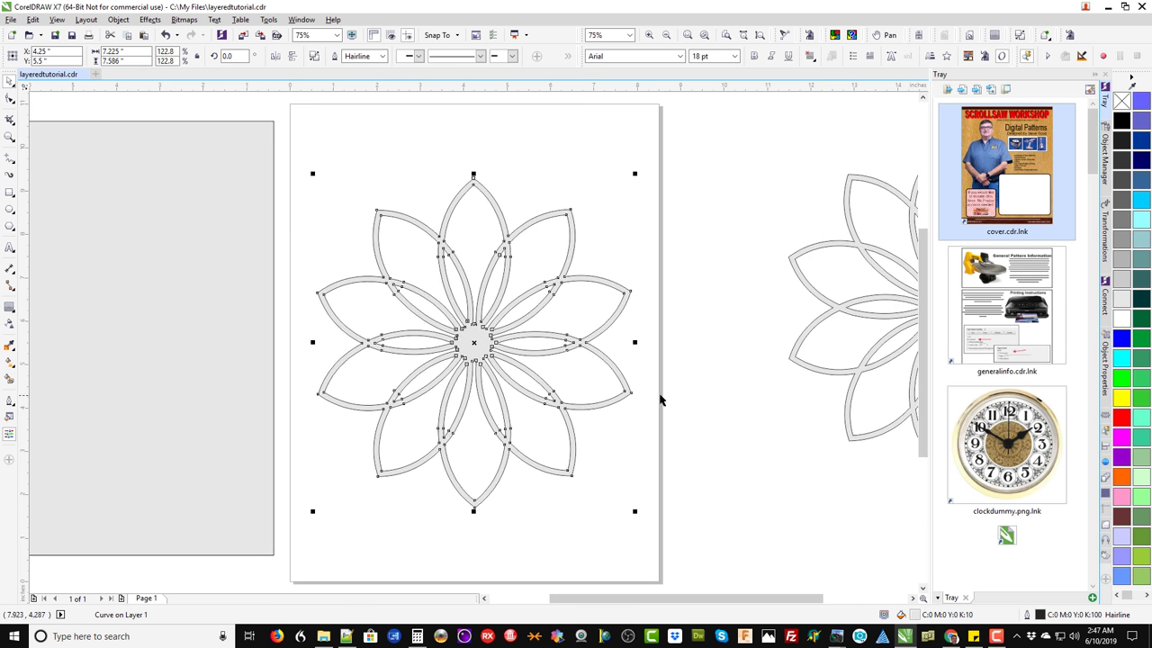
click(728, 394)
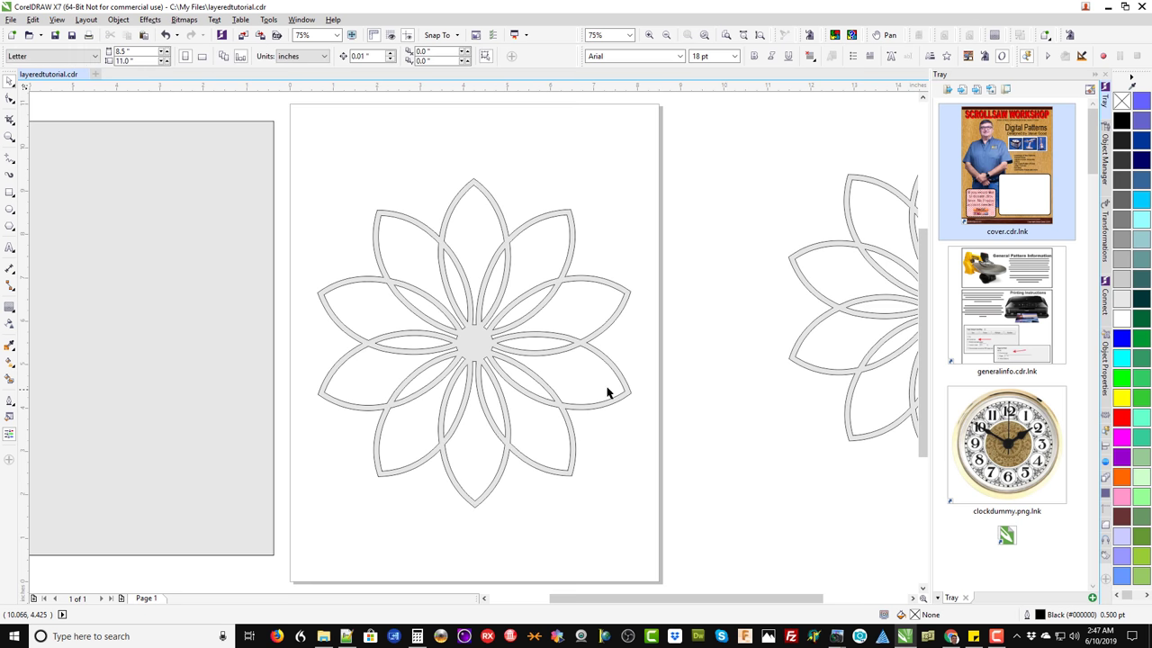
Centre the grey rectangle on the page and cut it into a frame with a 0.5-inch inside contour.
click(203, 334)
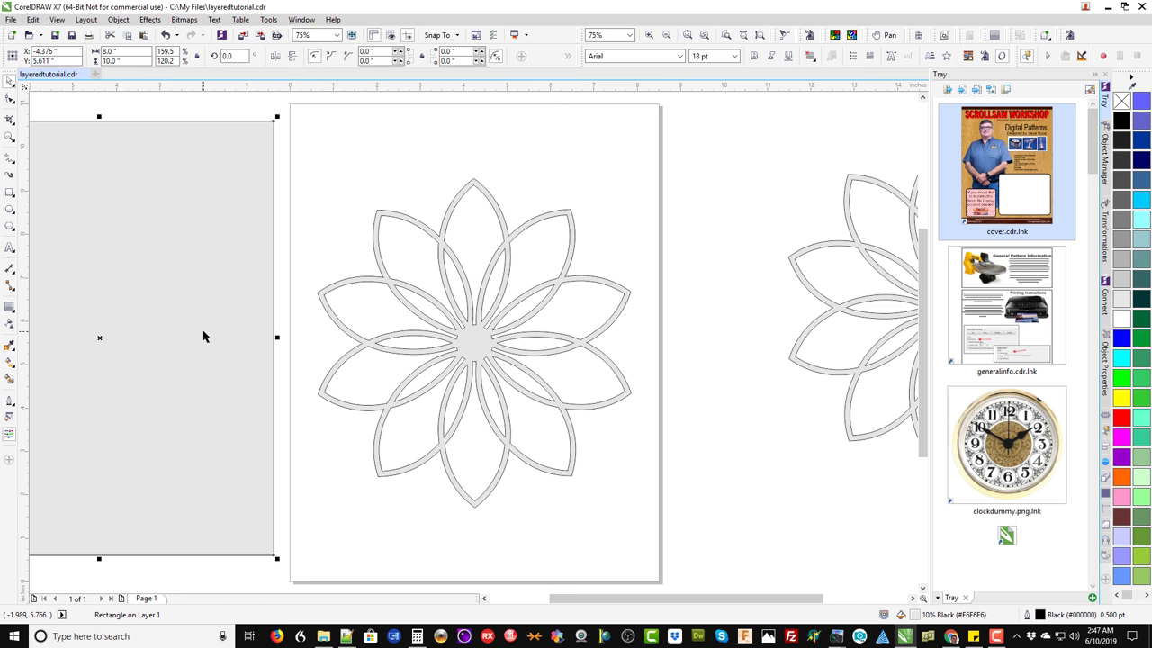
key(p)
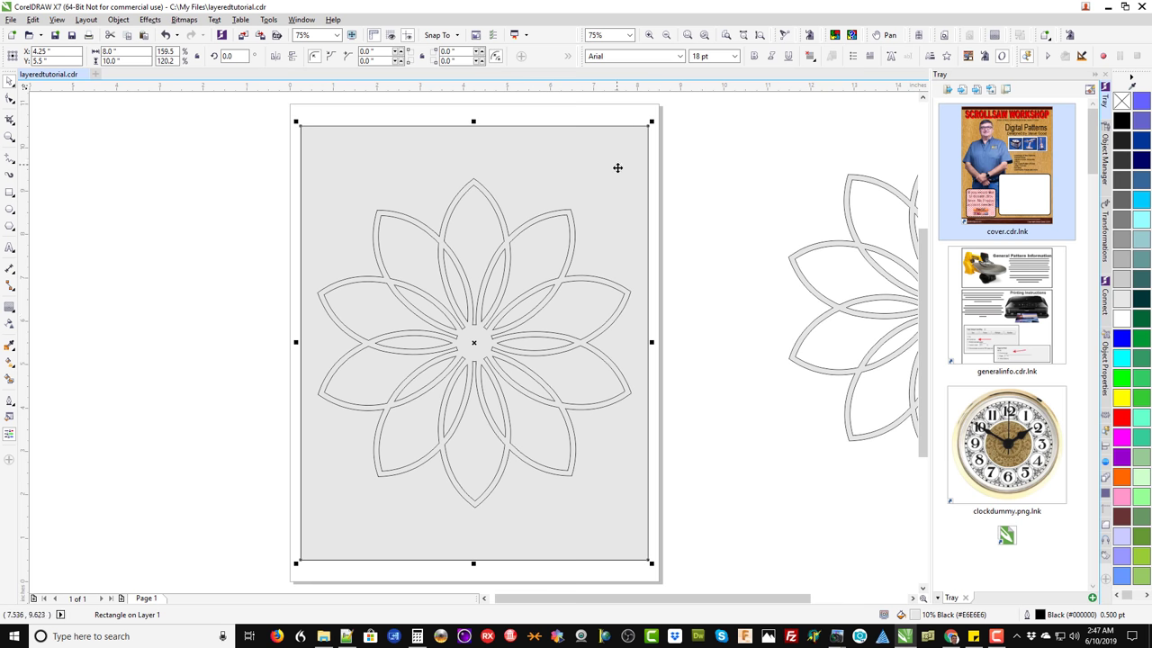
click(11, 308)
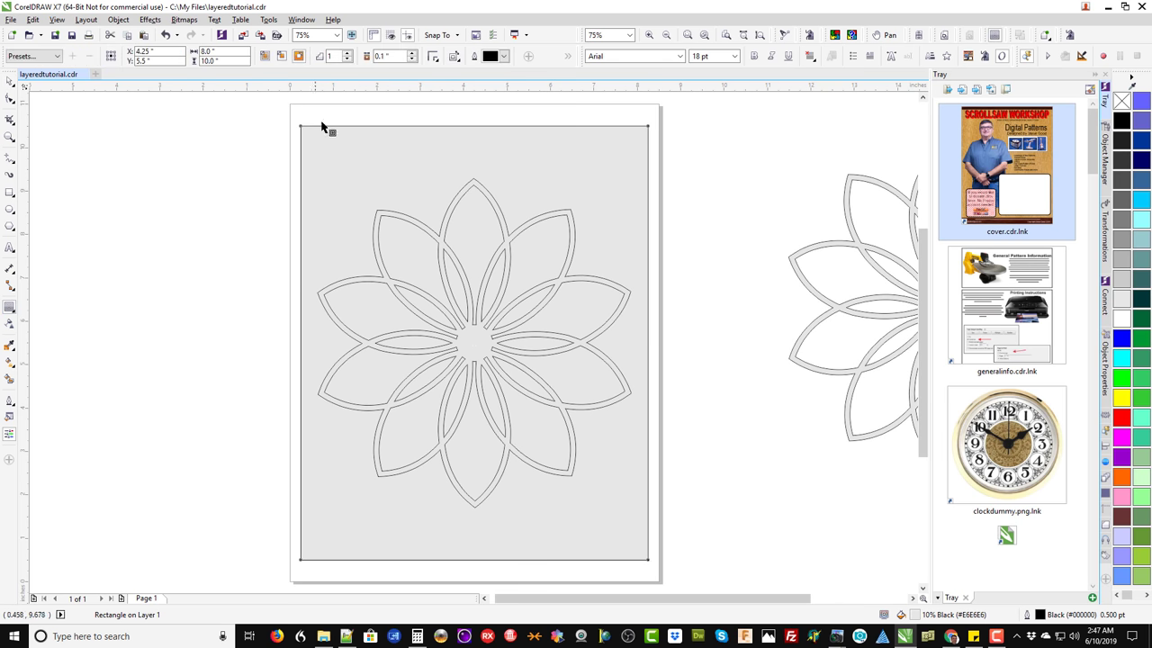
triple_click(396, 56)
key(BackSpace)
click(280, 54)
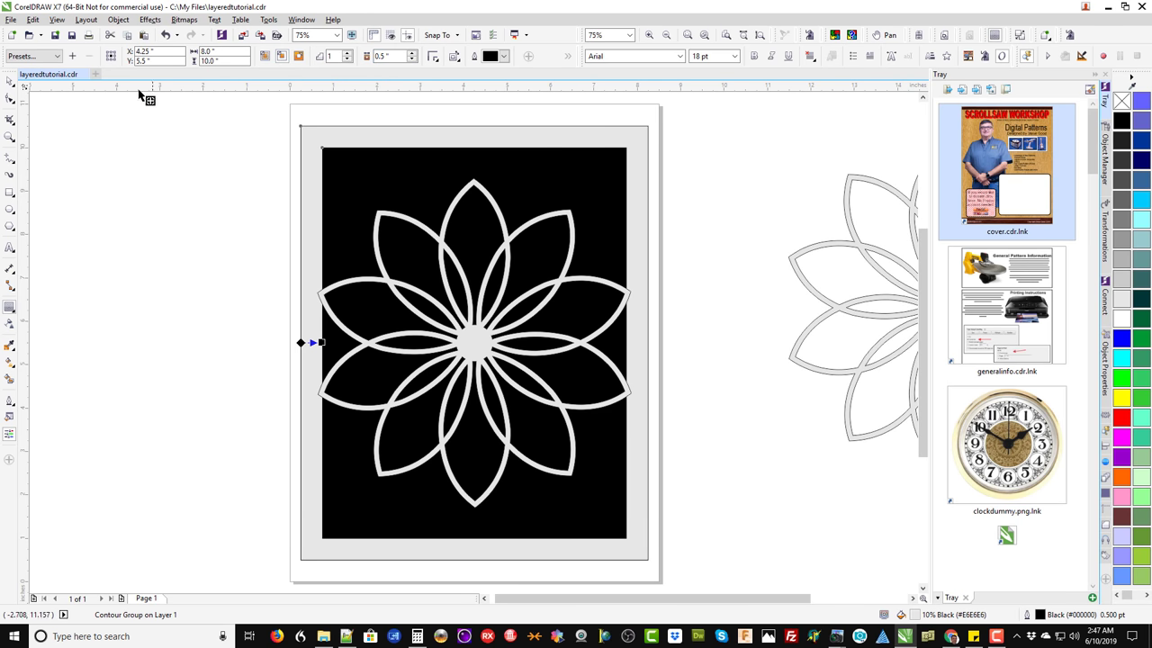
click(125, 20)
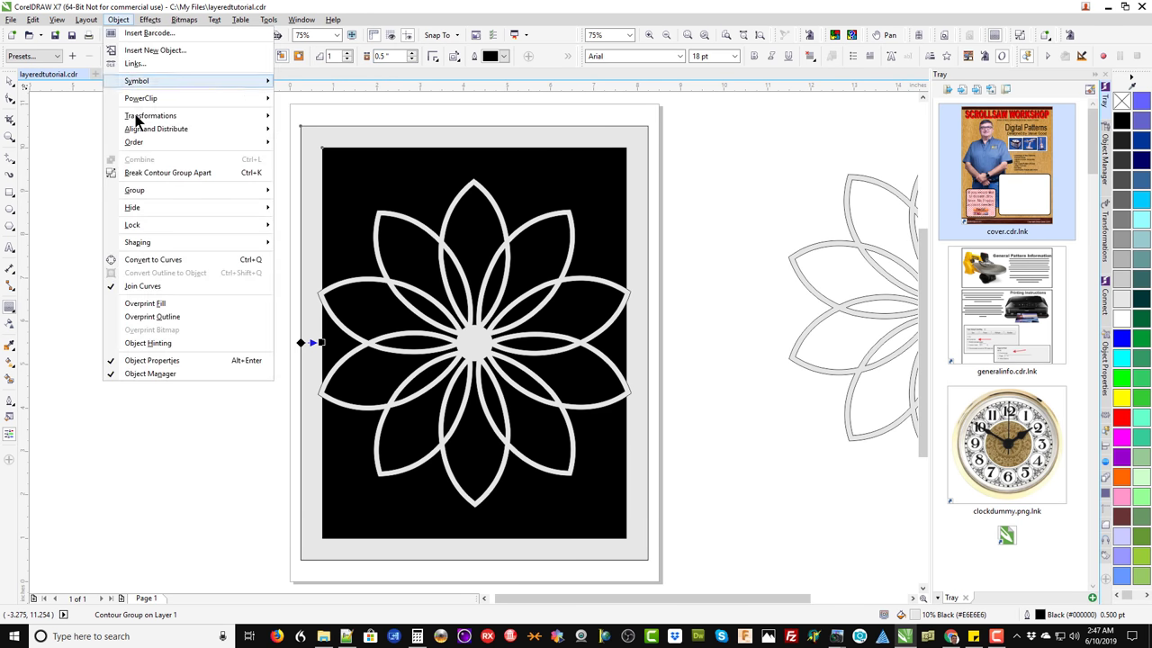
click(154, 173)
click(9, 81)
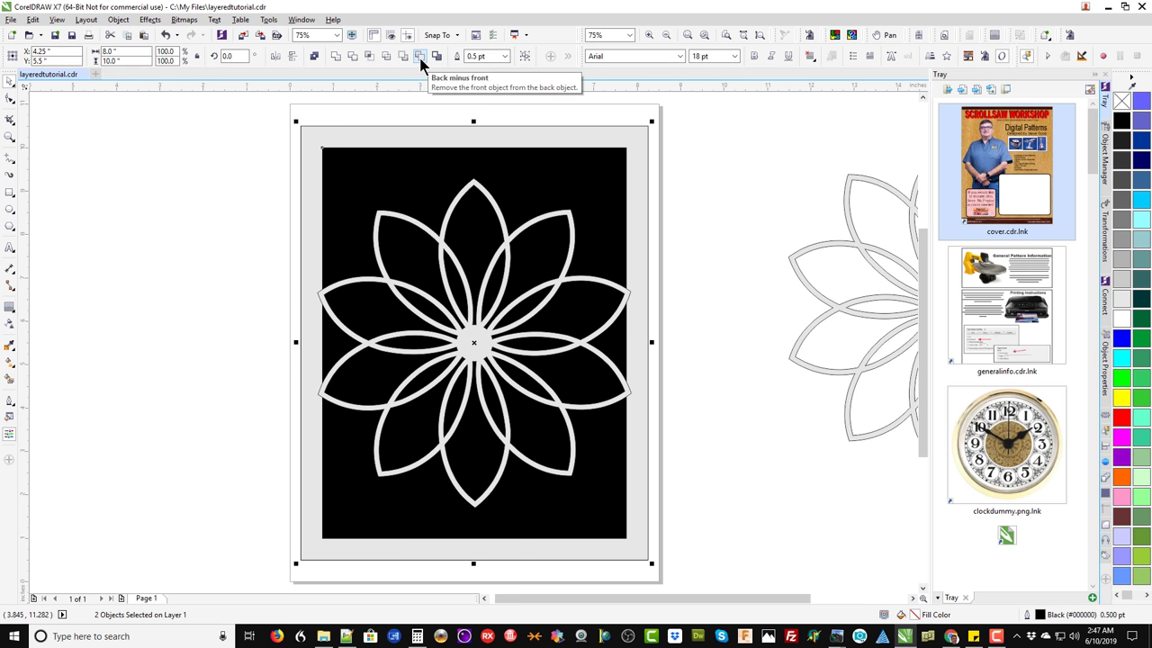
click(419, 57)
click(727, 317)
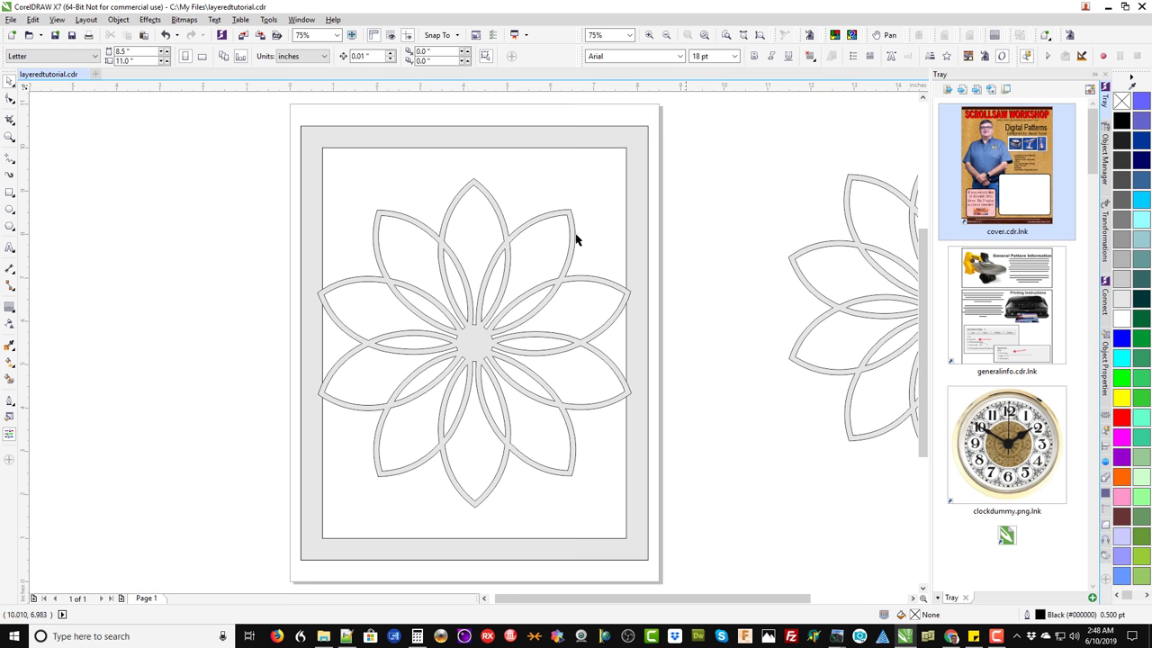
Weld the flower and frame into one shape and place two copies left of the page.
drag(278, 108, 674, 575)
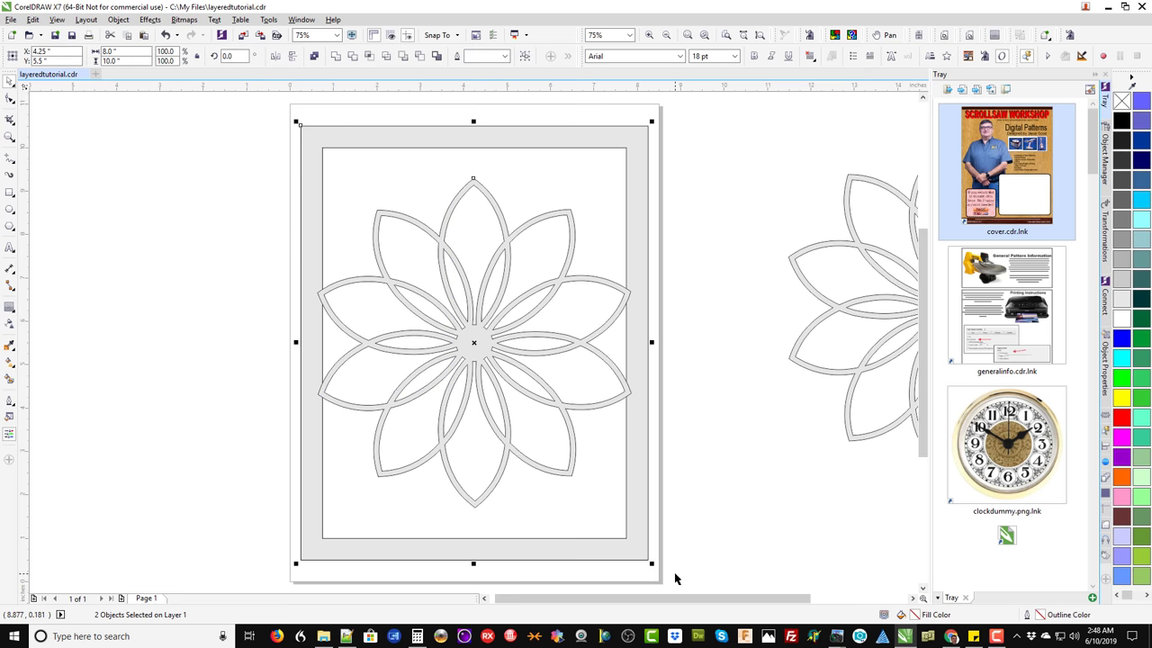
click(338, 58)
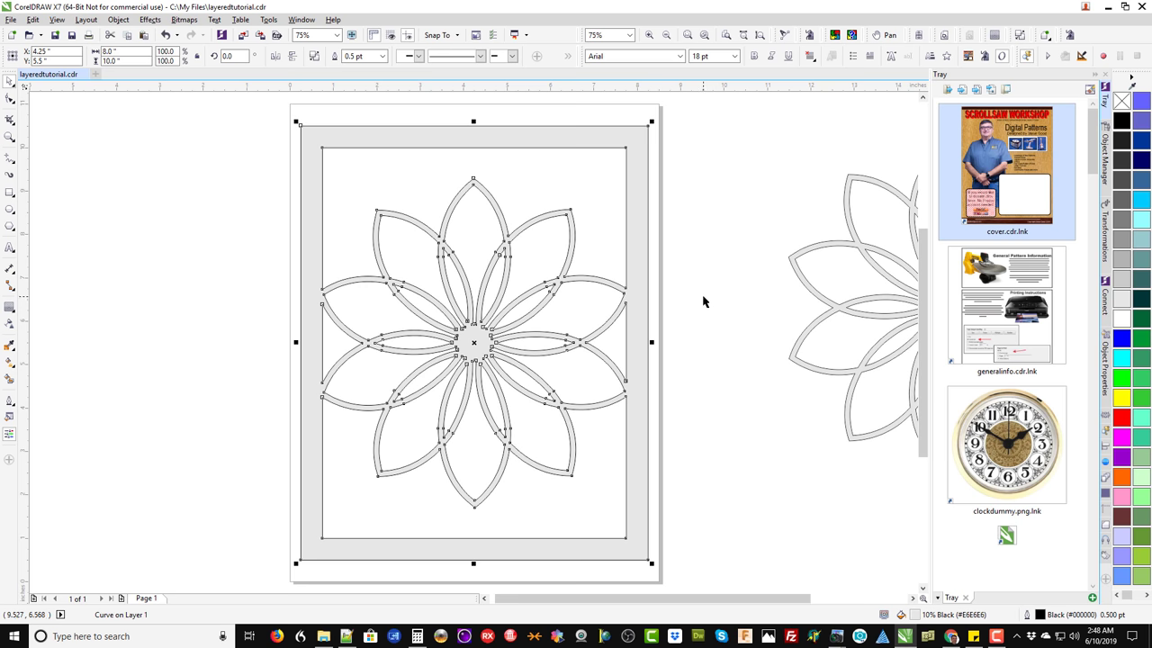
scroll(704, 302, down, 2)
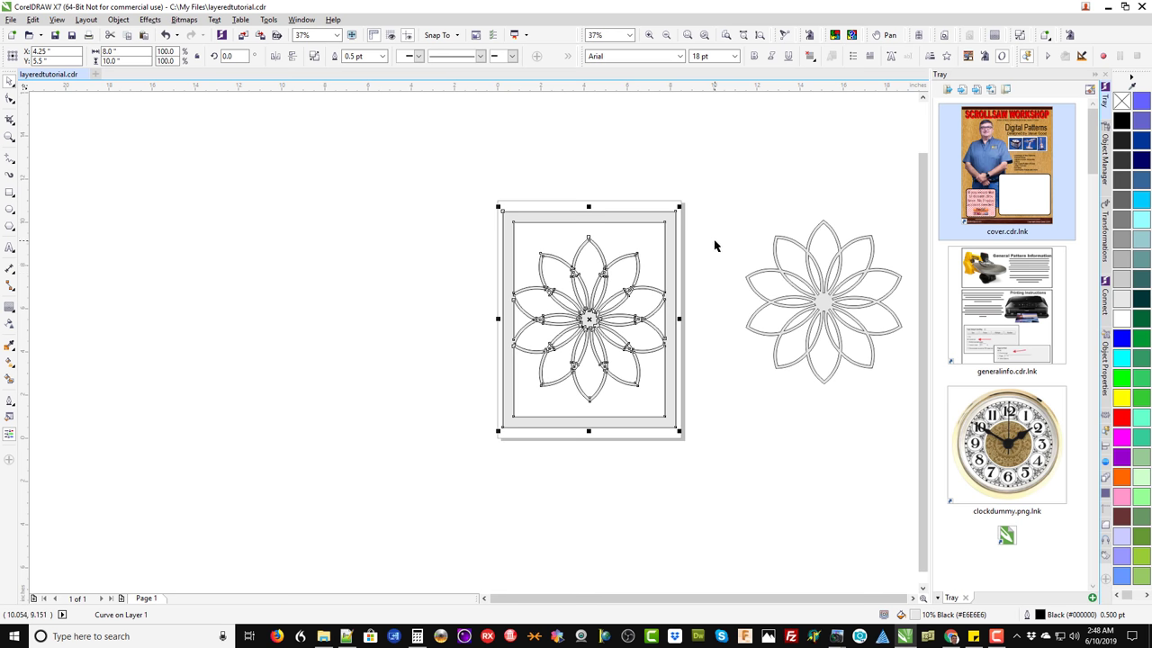
right_click(670, 251)
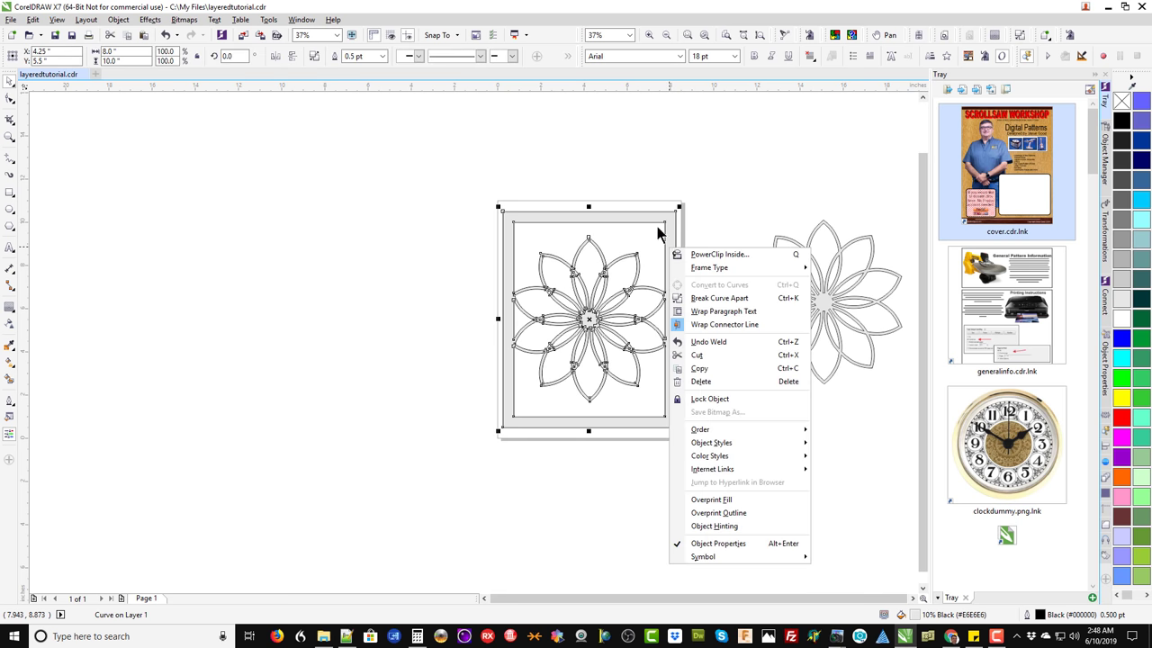
click(770, 153)
drag(560, 315, 323, 239)
click(300, 260)
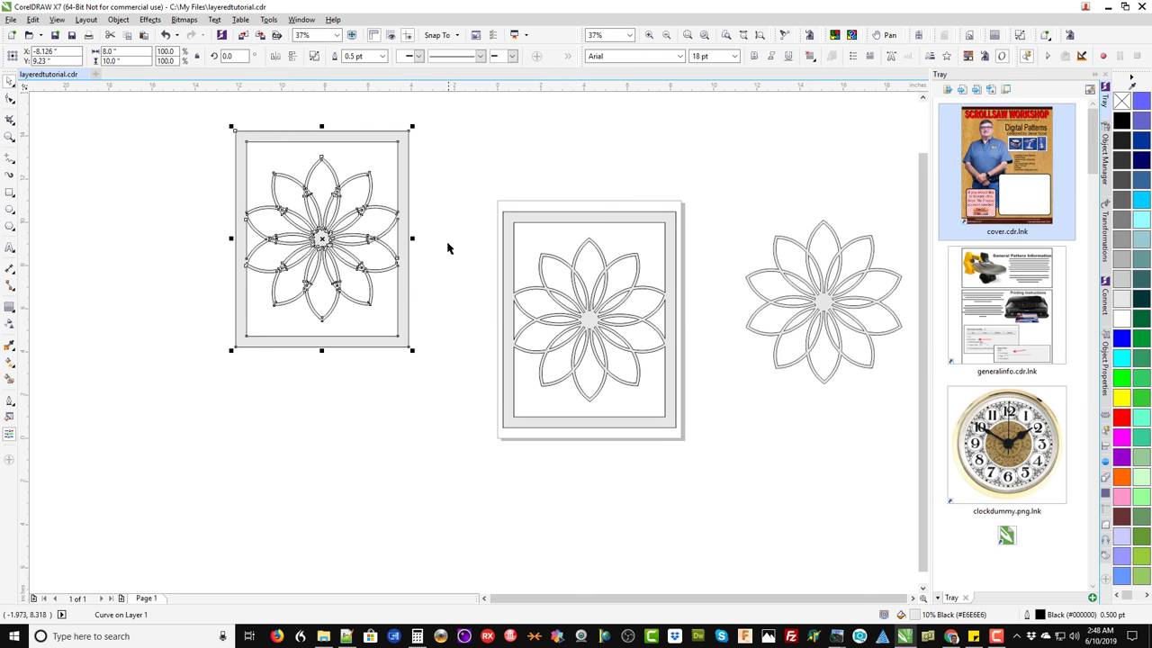
drag(401, 192, 213, 318)
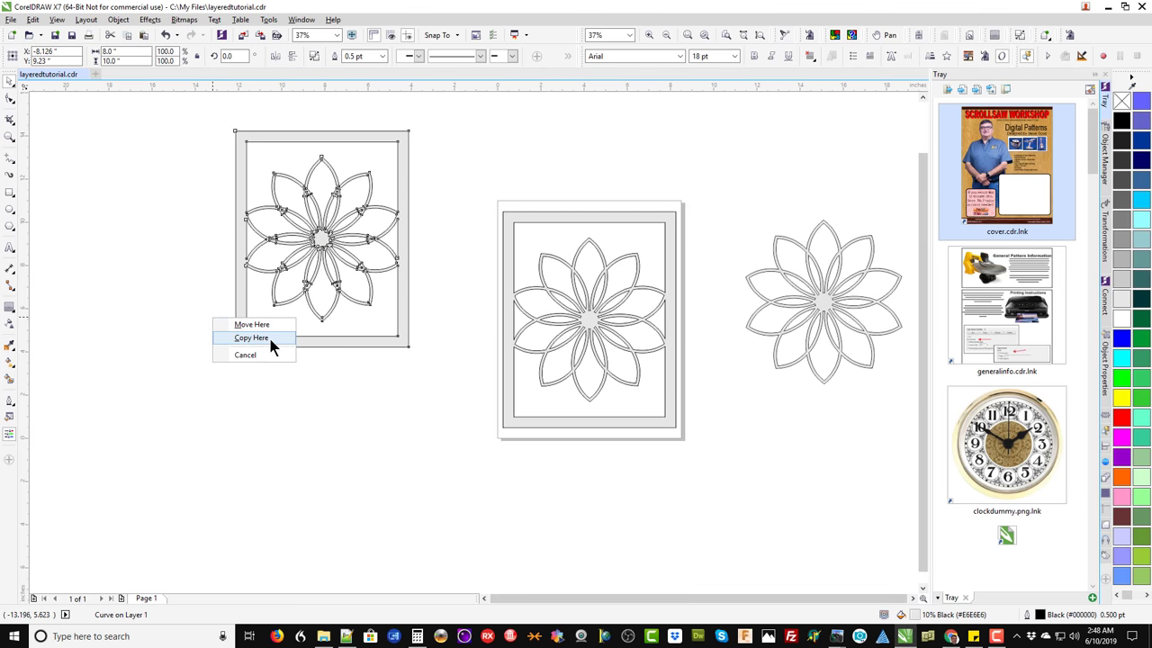
click(268, 337)
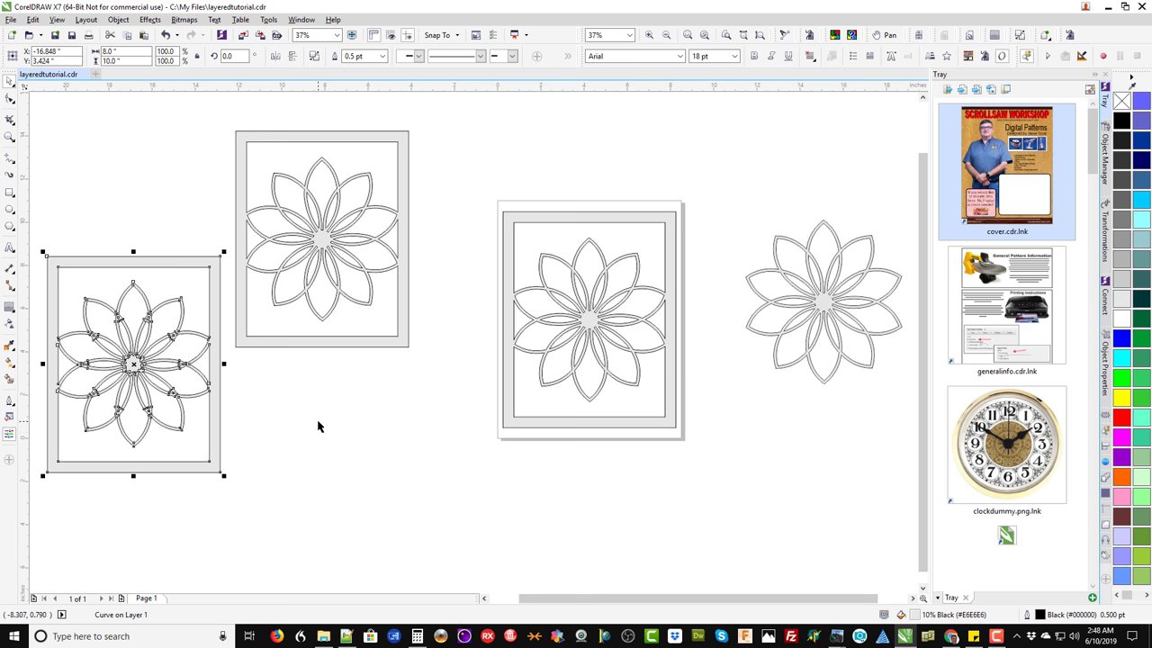
Strip the flower from one copy, leaving a plain grey rectangle beside the framed copy.
key(Delete)
click(398, 494)
drag(399, 494, 394, 481)
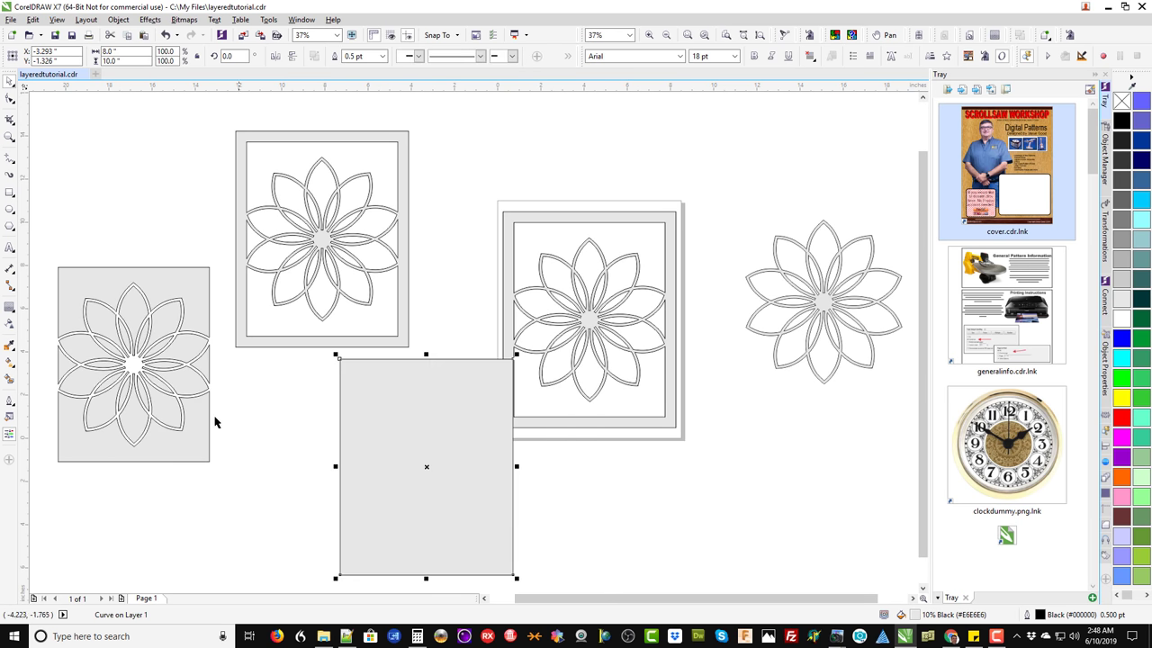
drag(34, 245, 234, 489)
key(Delete)
drag(445, 452, 162, 222)
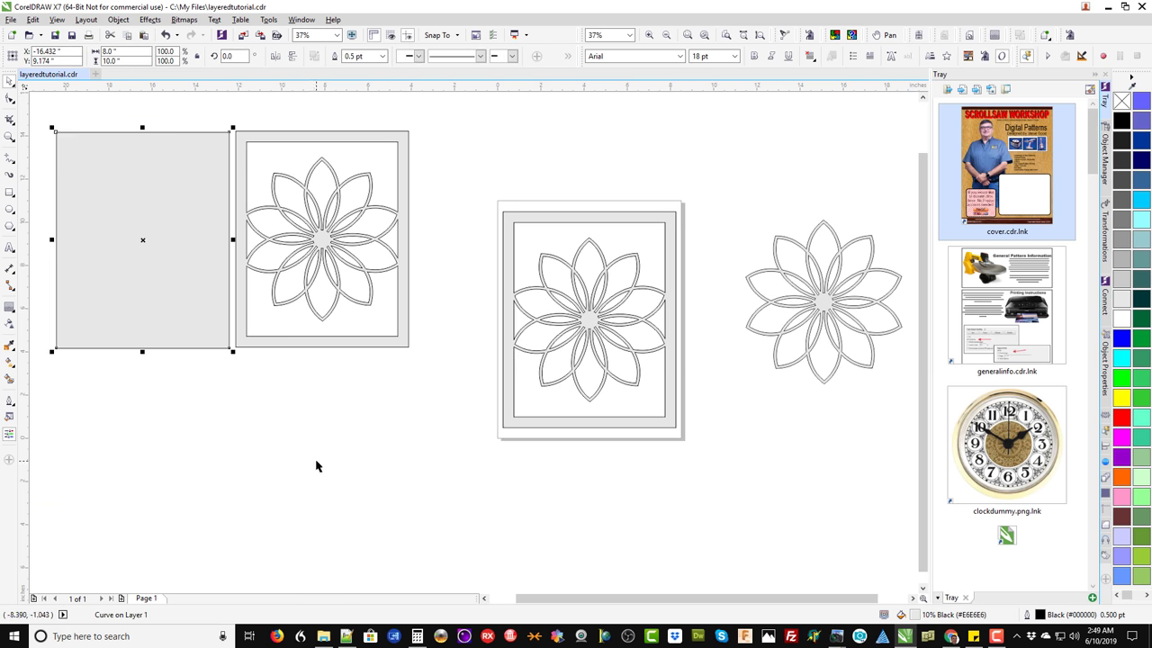
click(670, 305)
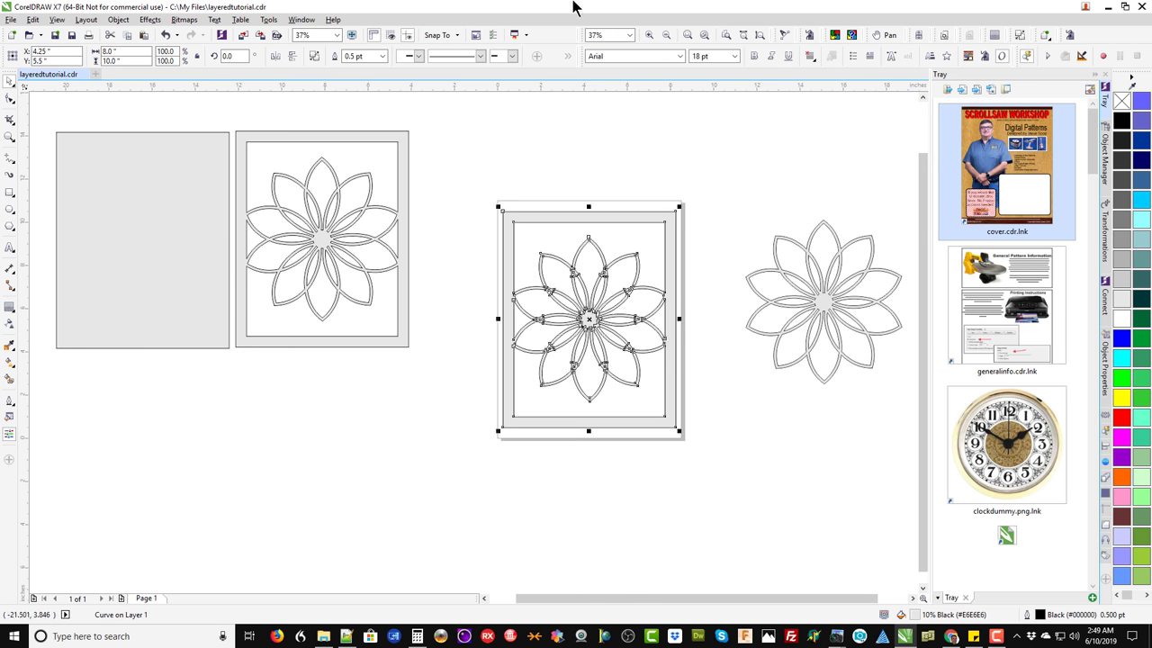
Add a 0.1-inch outside contour to the framed flower, break it apart, and move the grey layer aside.
click(11, 311)
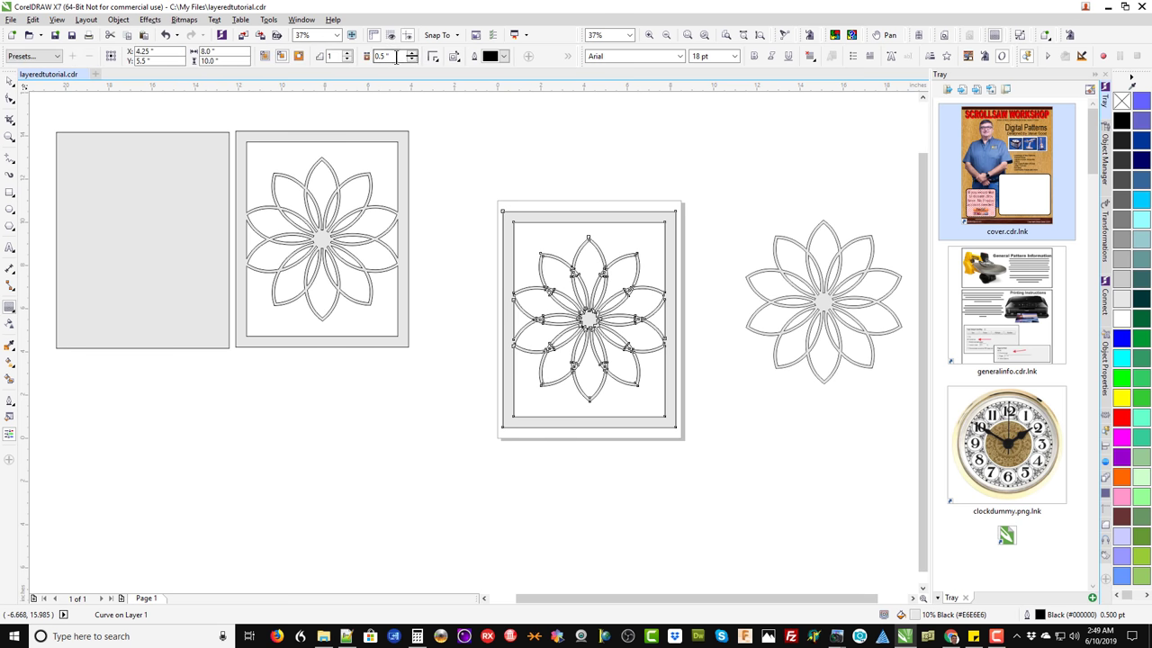
drag(396, 57, 367, 57)
text(.1)
click(300, 56)
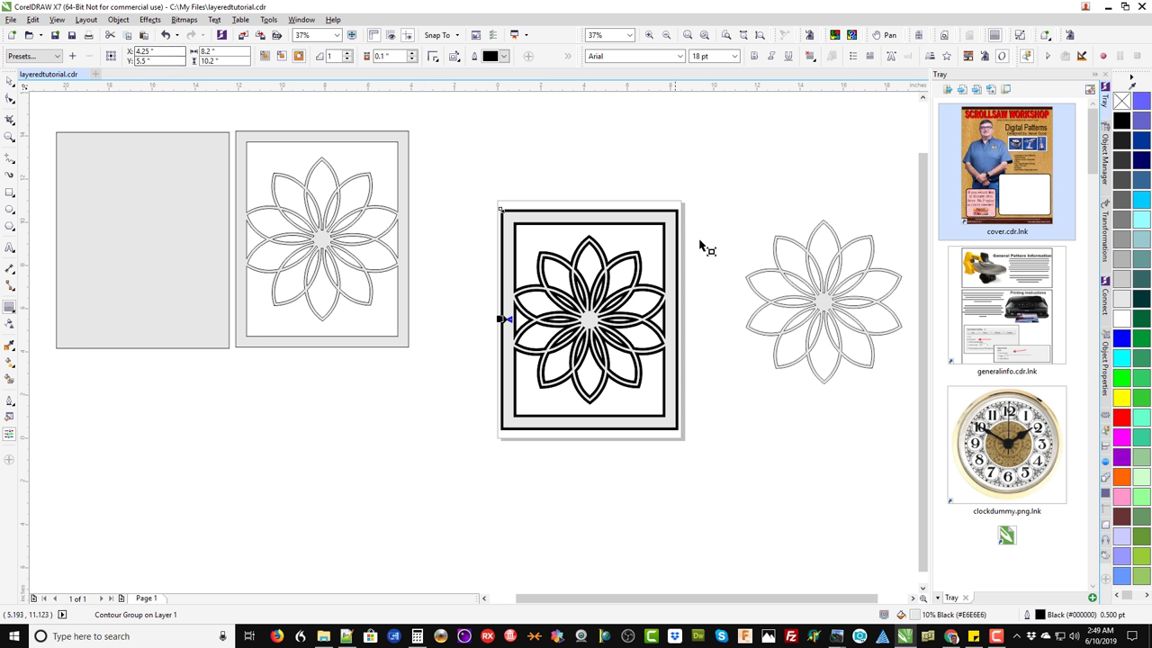
click(118, 20)
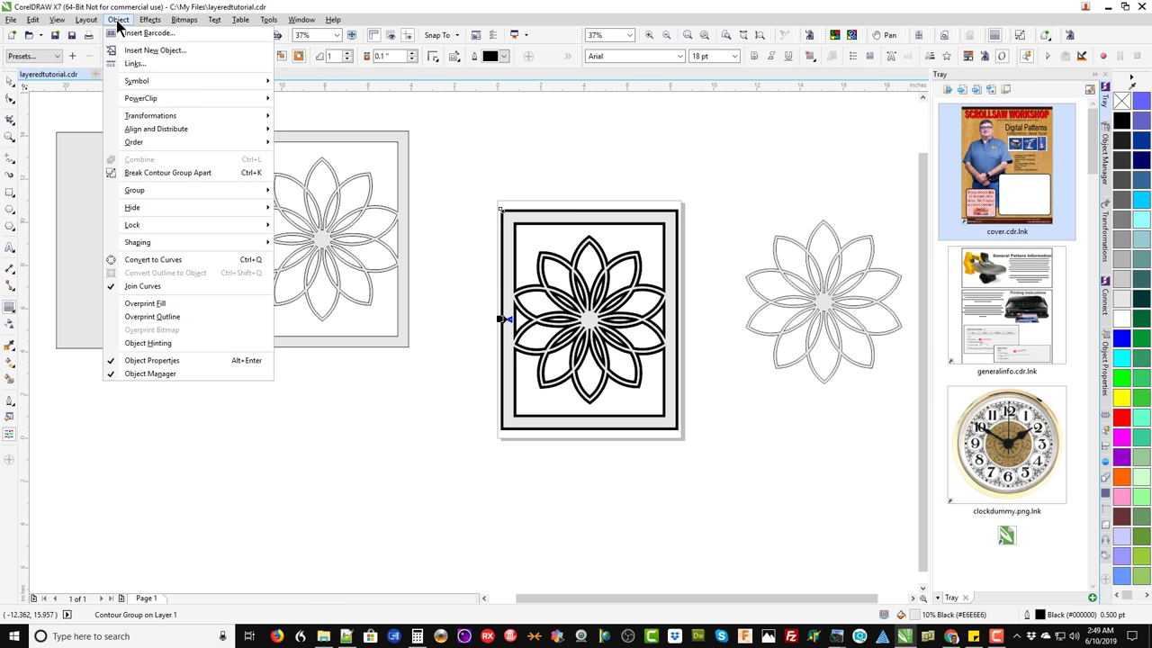
click(179, 174)
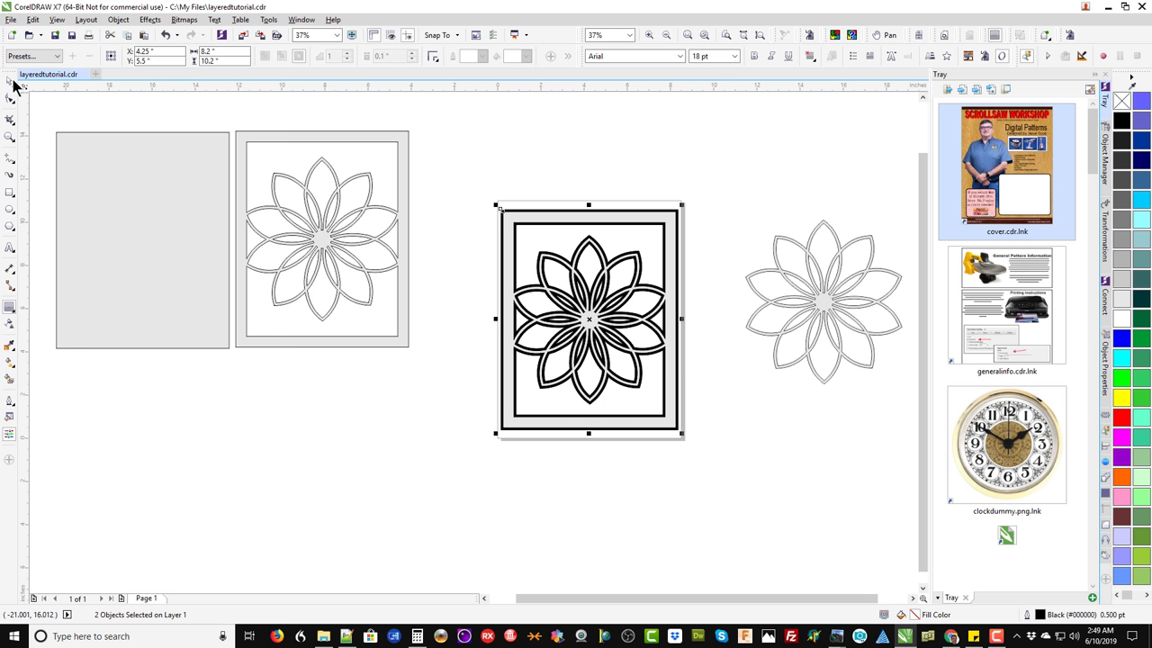
click(457, 357)
drag(509, 340, 762, 458)
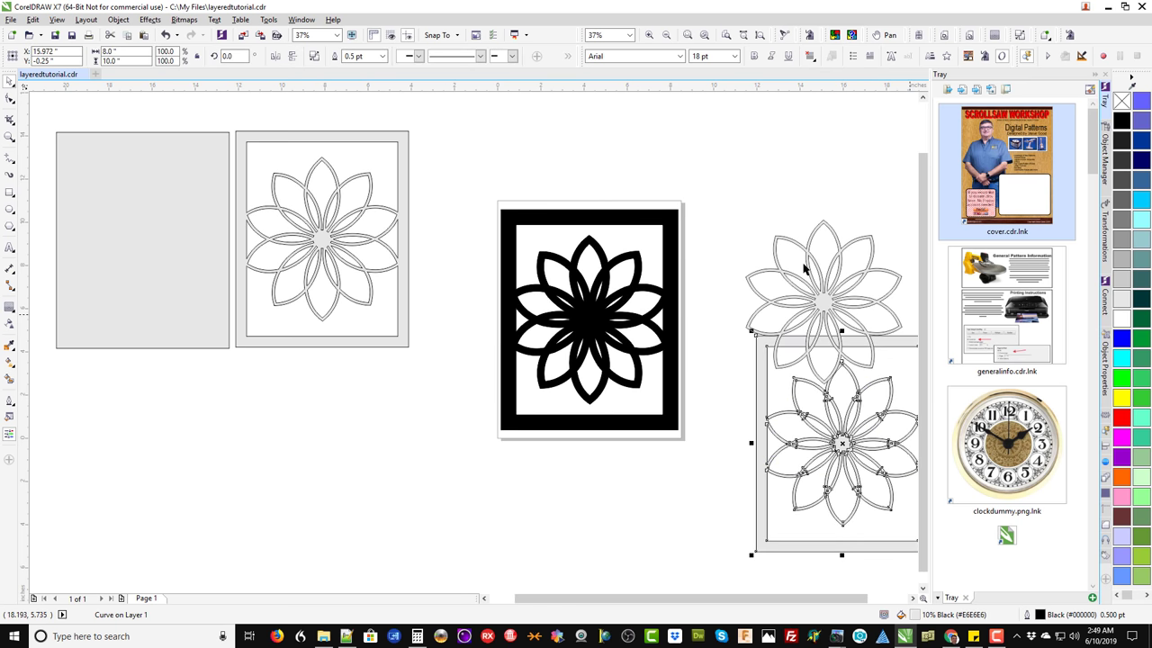
Fill the black panel with 10% Black, set it below the upper-left panel, and copy it onto the page.
click(673, 263)
click(1121, 298)
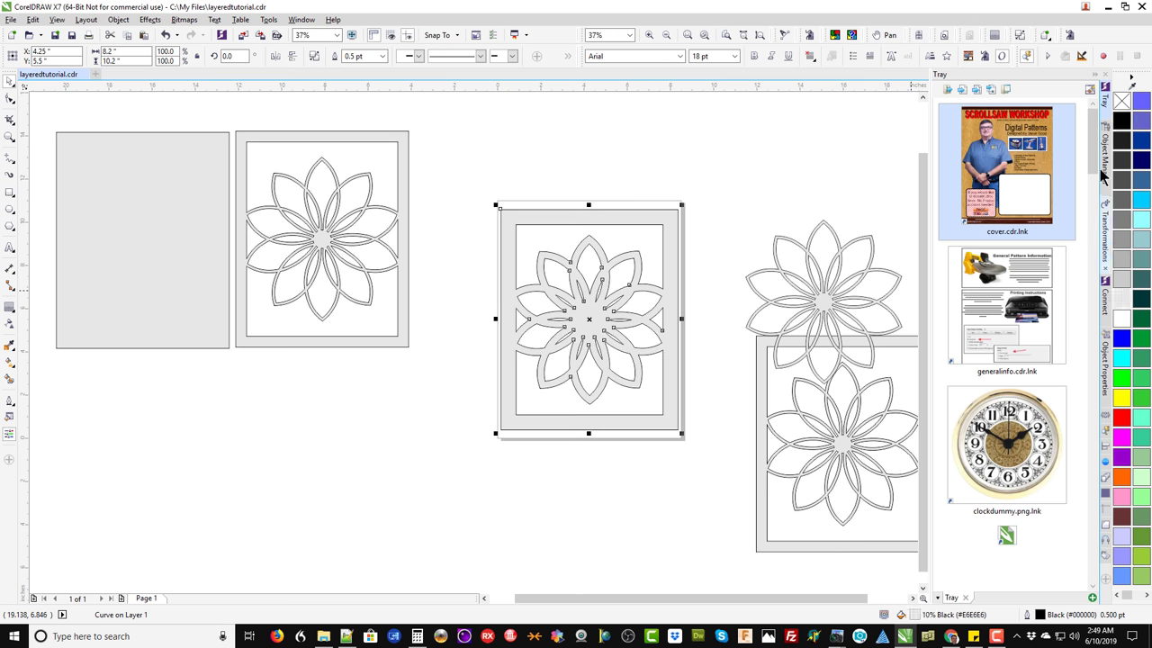
click(727, 237)
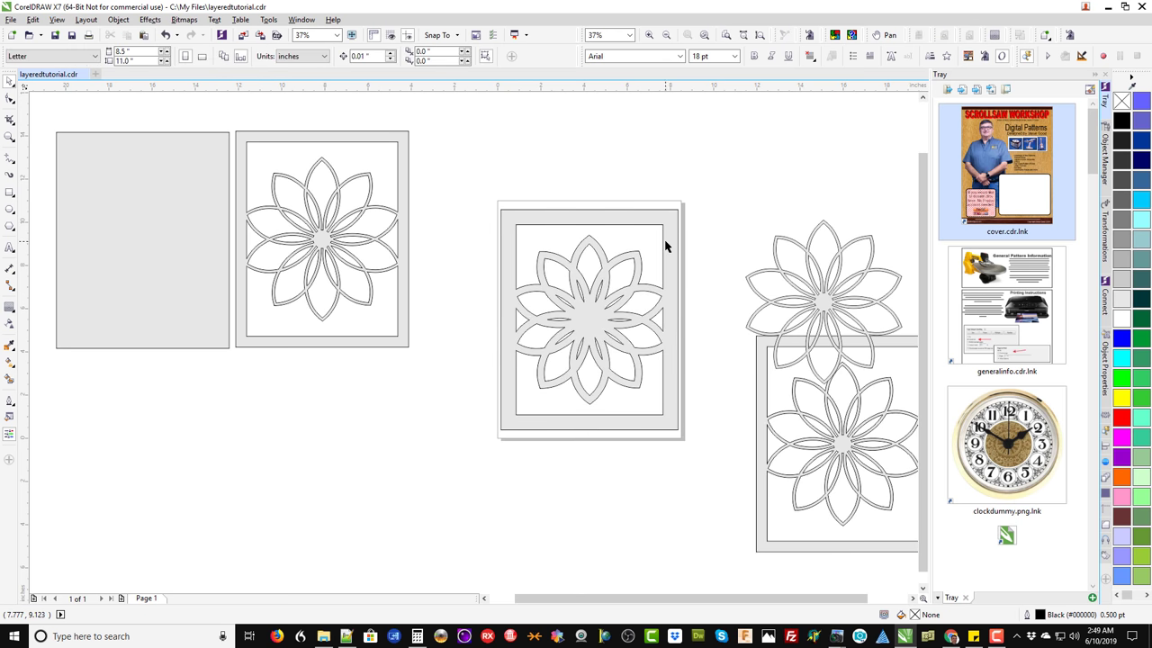
drag(665, 245, 395, 386)
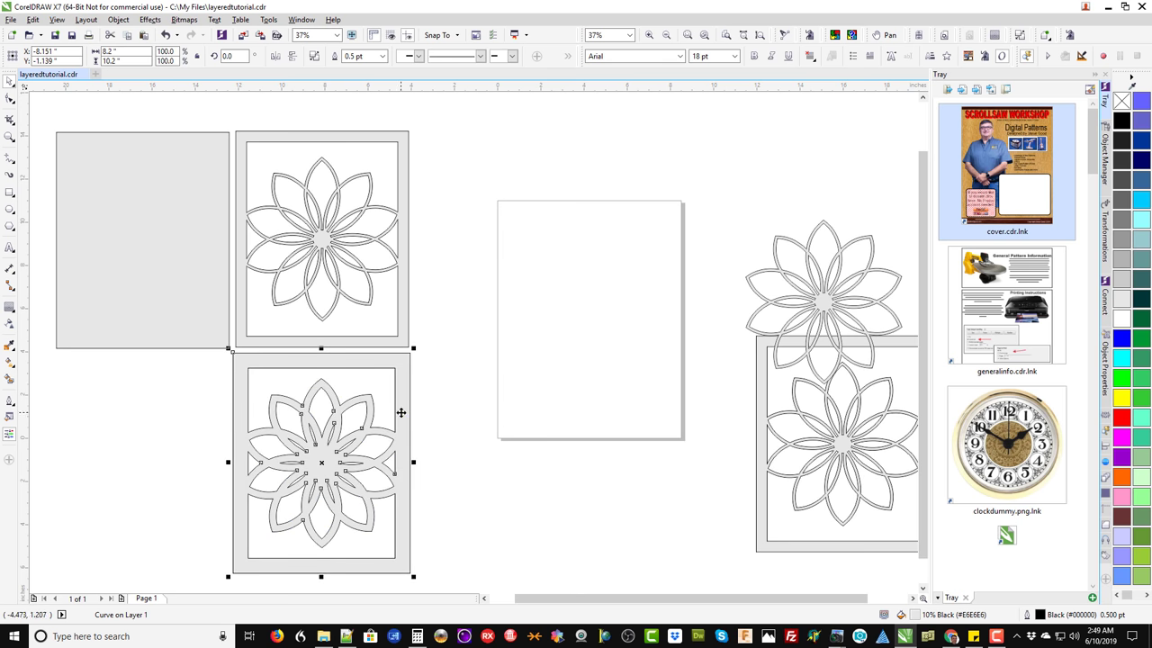
drag(401, 412, 675, 276)
click(711, 295)
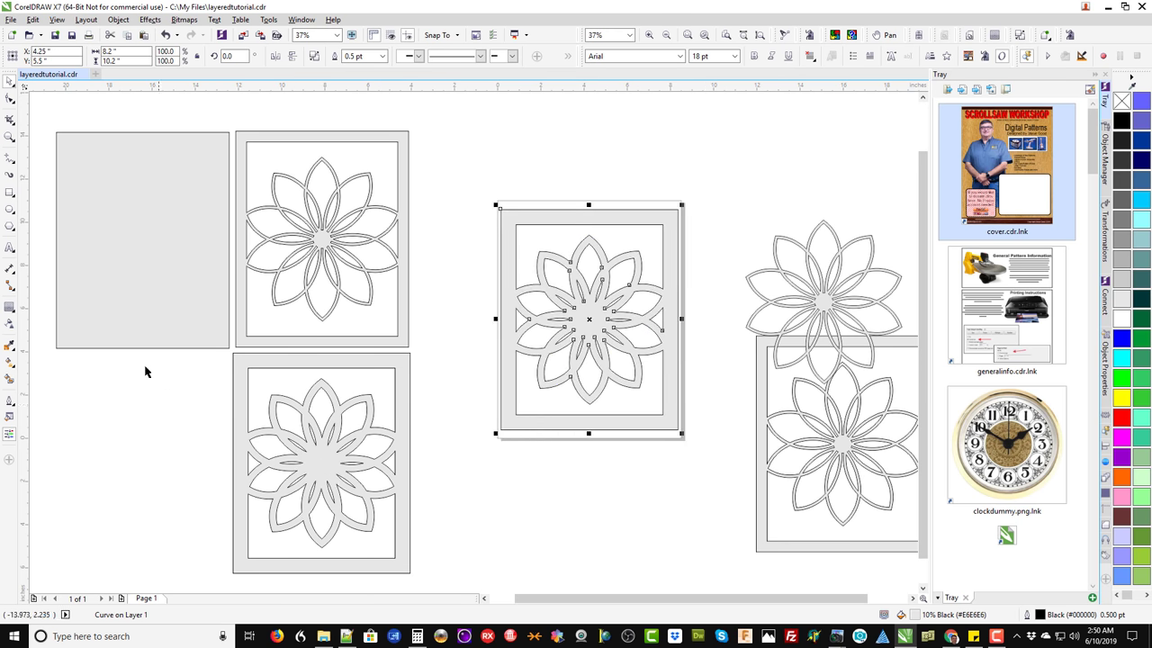
Apply a 0.1-inch contour to the flower panel, break it apart, and move the grey layer upper right.
click(11, 312)
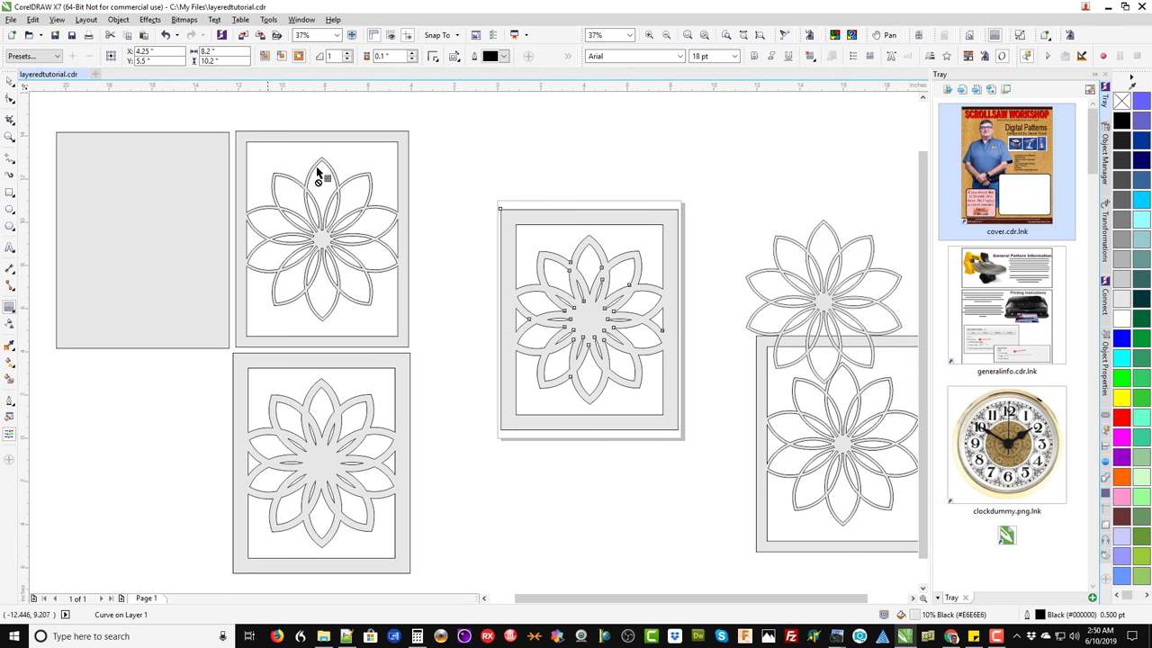
click(388, 57)
click(298, 56)
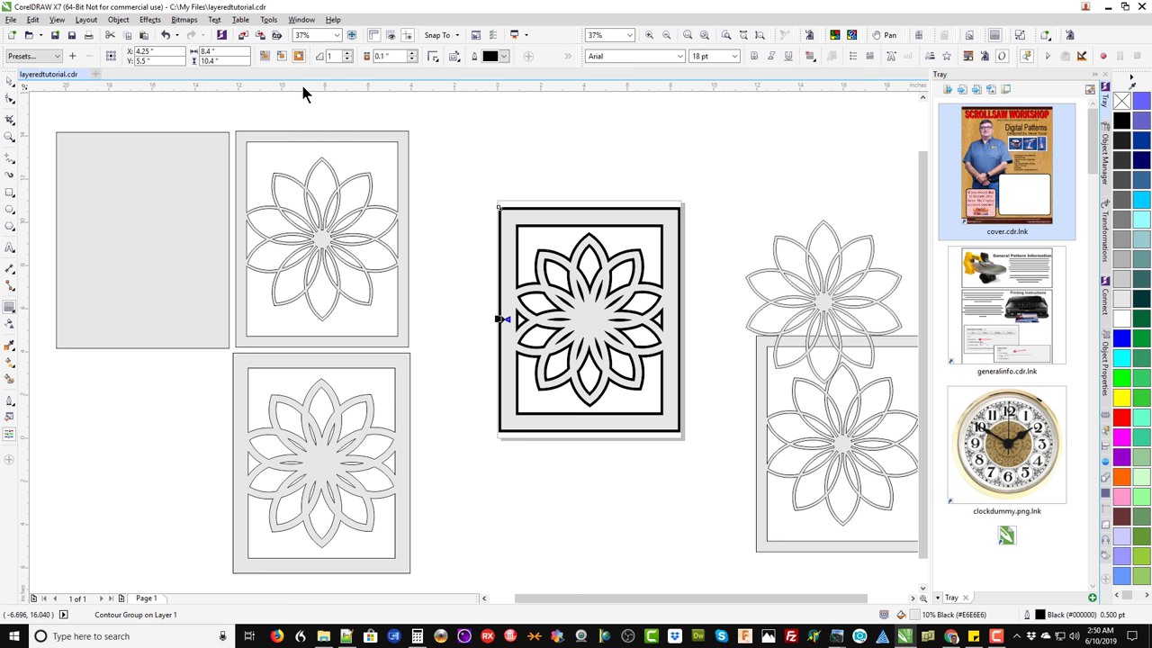
click(118, 19)
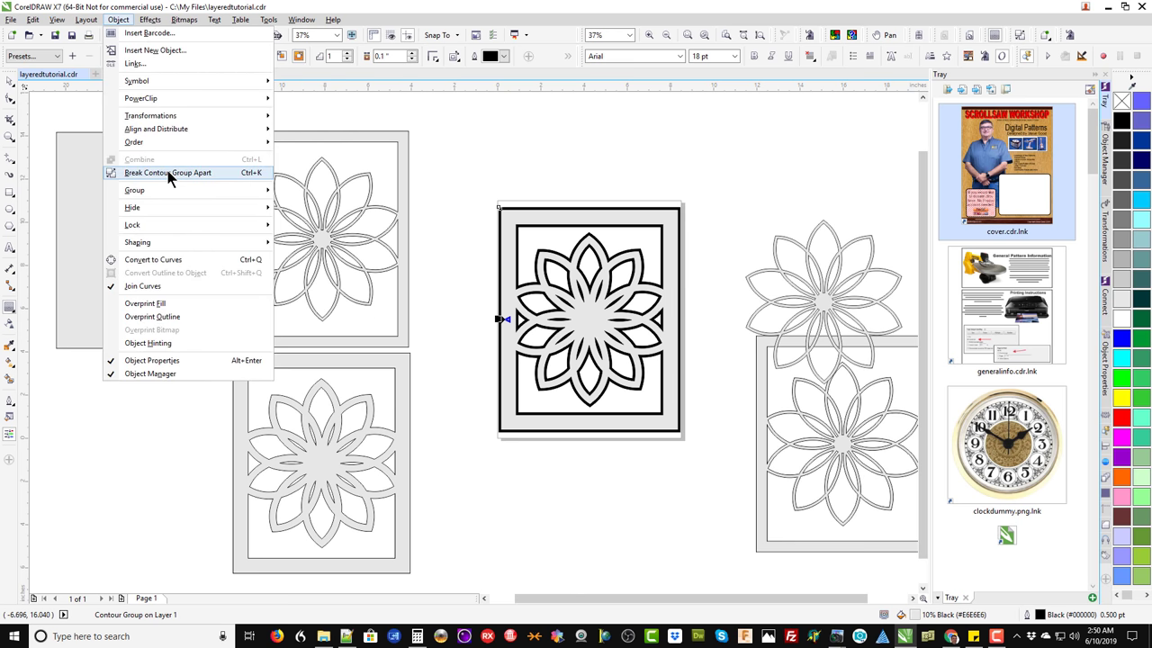
click(170, 175)
click(419, 327)
drag(549, 342, 832, 180)
Fill the contoured panel with 10% Black and move it to the bottom of the left column.
click(675, 296)
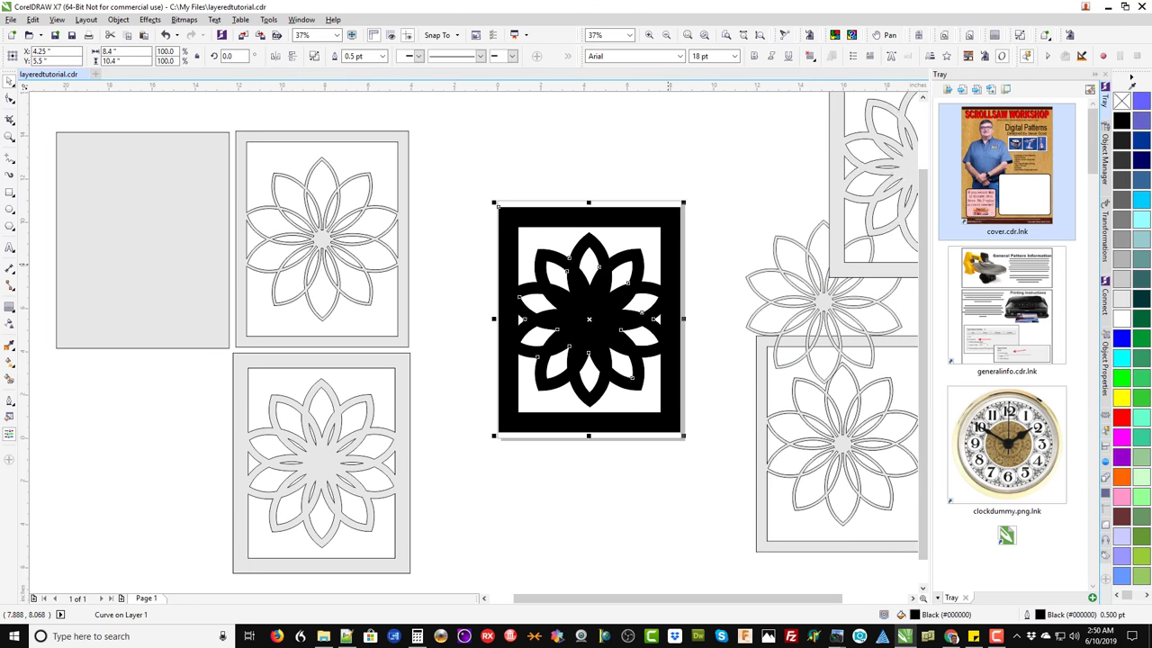
click(1120, 304)
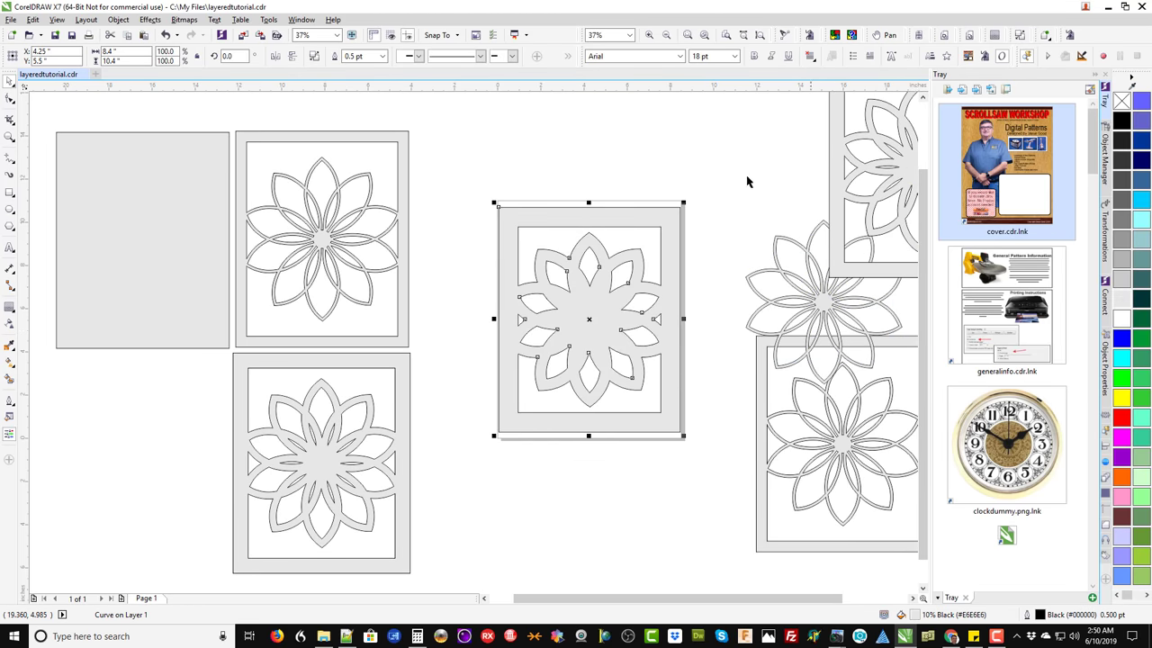
click(718, 223)
scroll(699, 265, down, 2)
drag(683, 257, 548, 444)
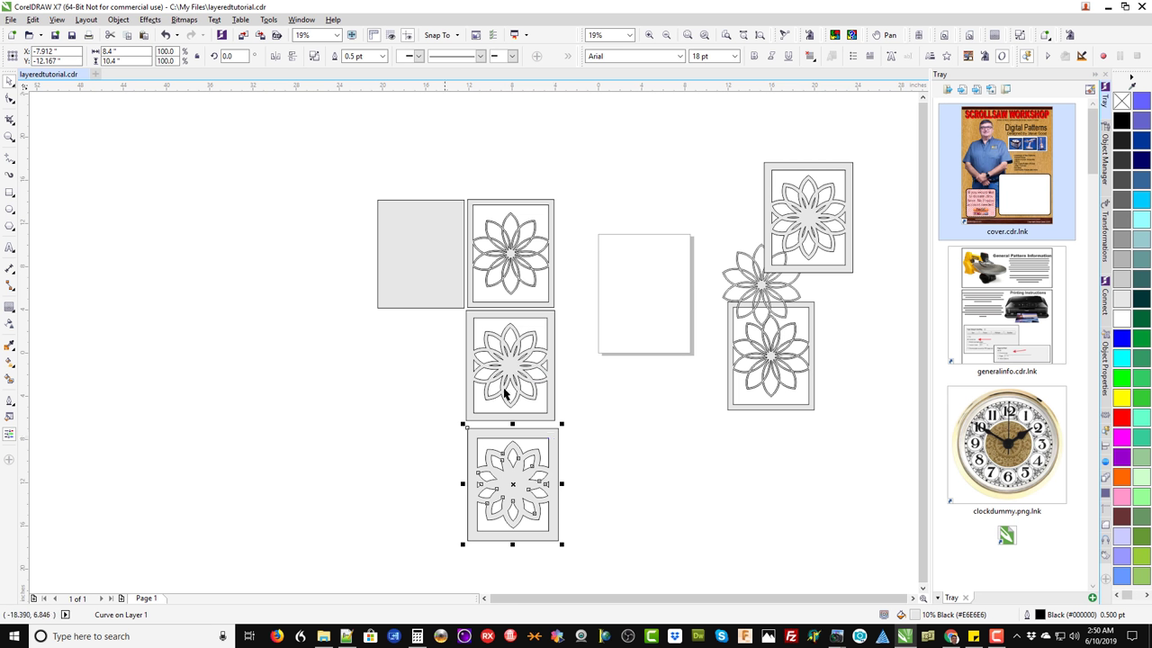
click(549, 304)
drag(549, 304, 644, 342)
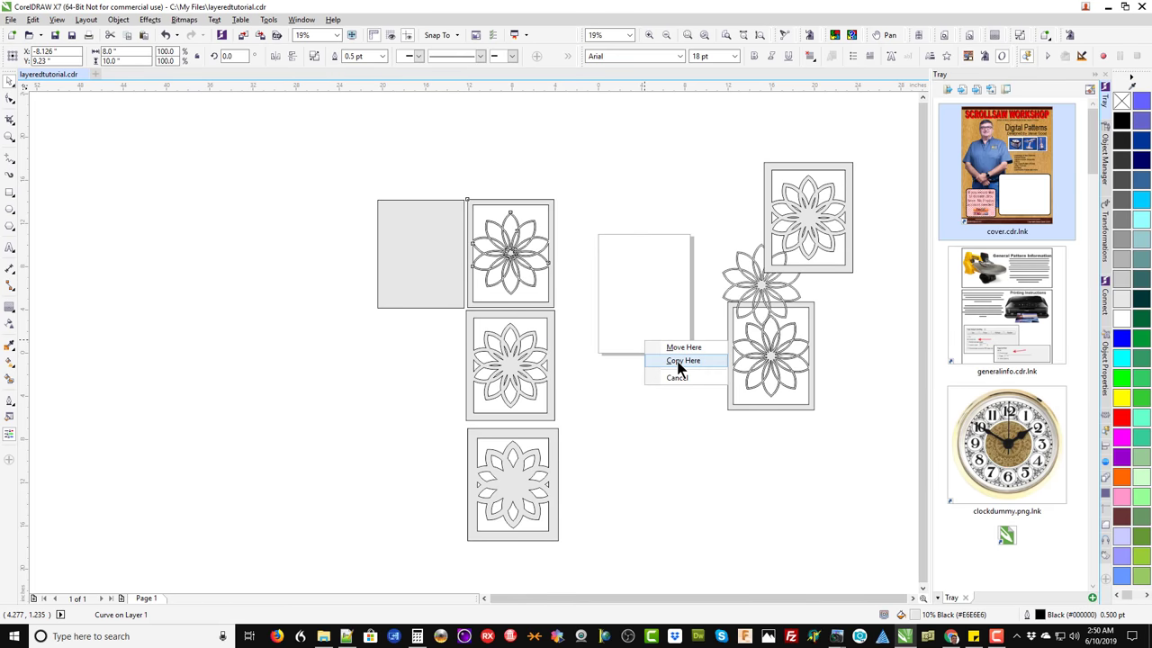
click(677, 362)
click(551, 498)
drag(551, 498, 682, 322)
click(725, 338)
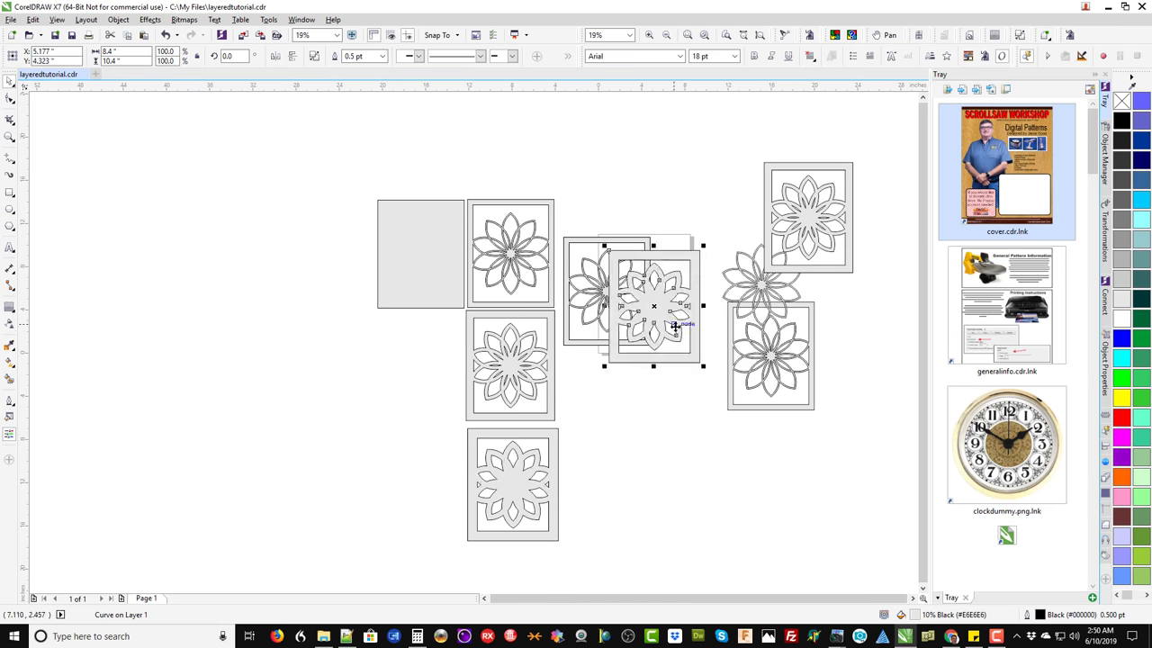
scroll(675, 328, up, 2)
drag(565, 154, 689, 186)
click(517, 191)
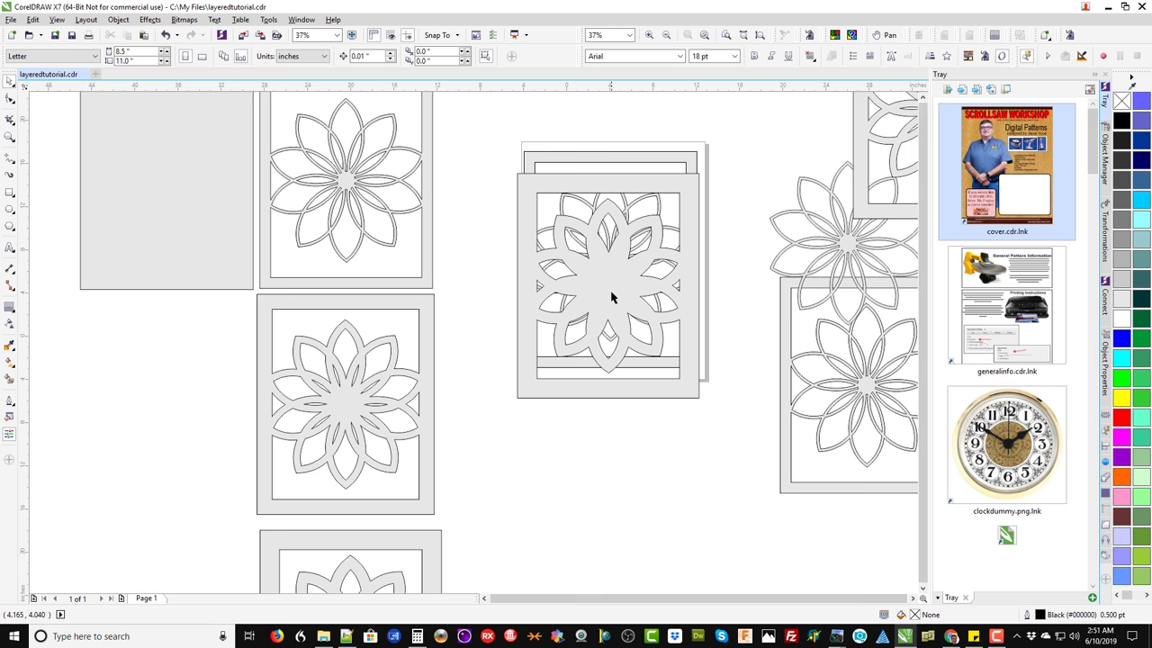
scroll(610, 297, down, 2)
drag(650, 237, 866, 416)
key(Delete)
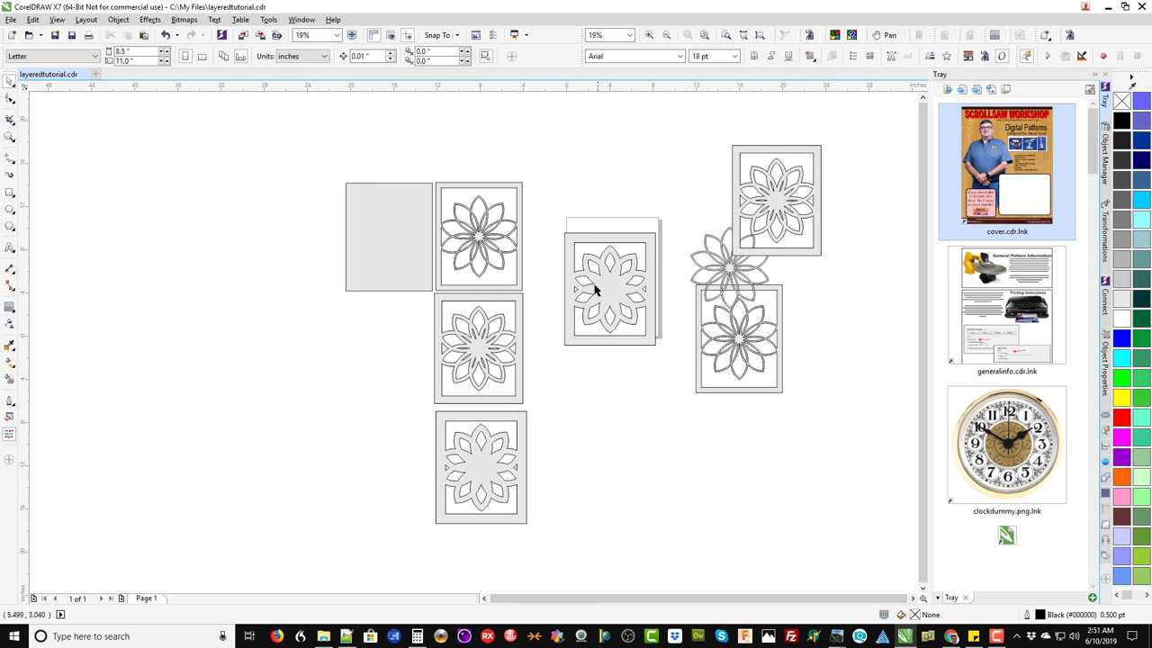
click(597, 290)
key(Delete)
Move the bottom contoured flower panel onto the blank page.
click(482, 468)
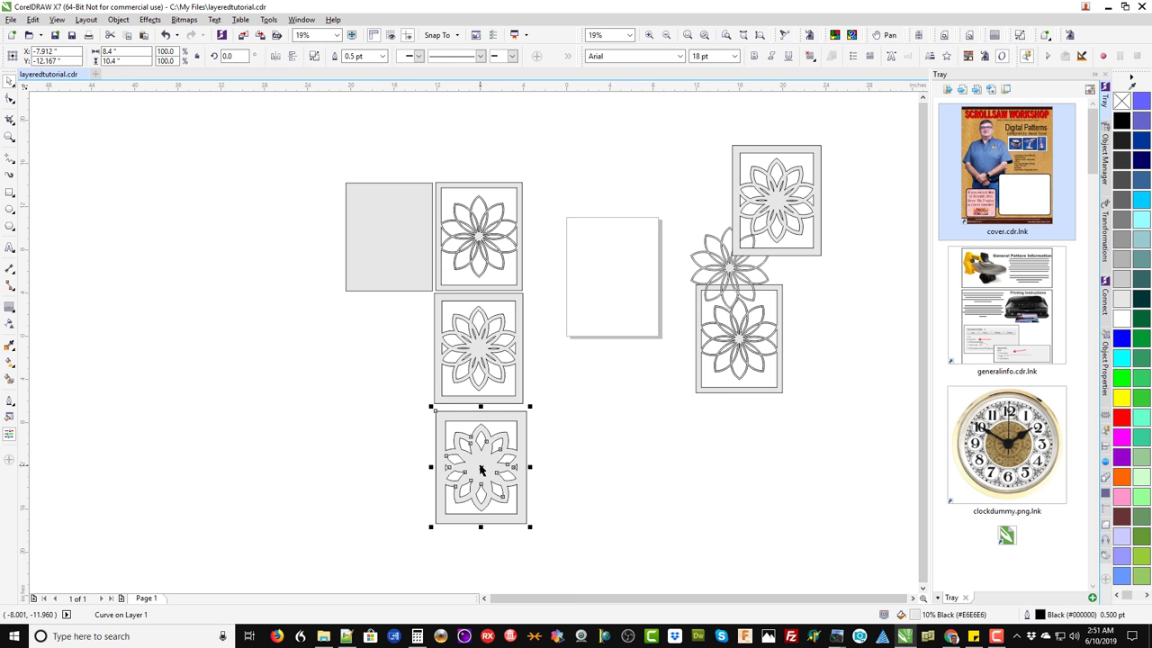
drag(482, 468, 612, 279)
click(605, 428)
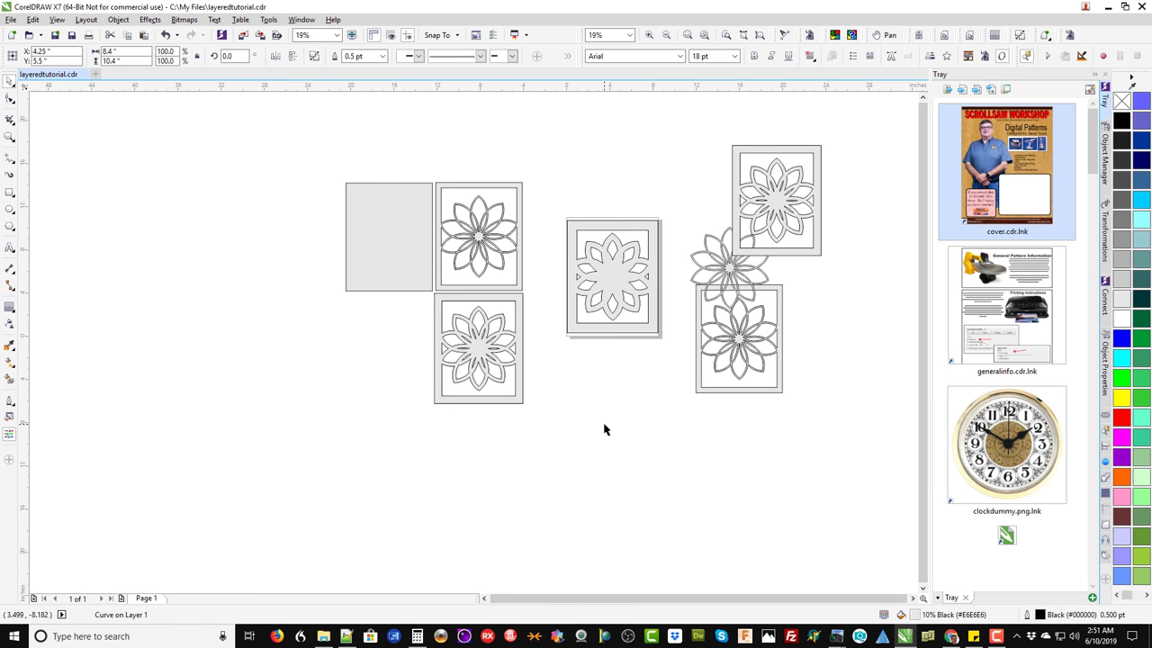
Copy the solid grey backing rectangle and centre the copy on the page.
click(390, 225)
drag(389, 225, 610, 428)
click(670, 445)
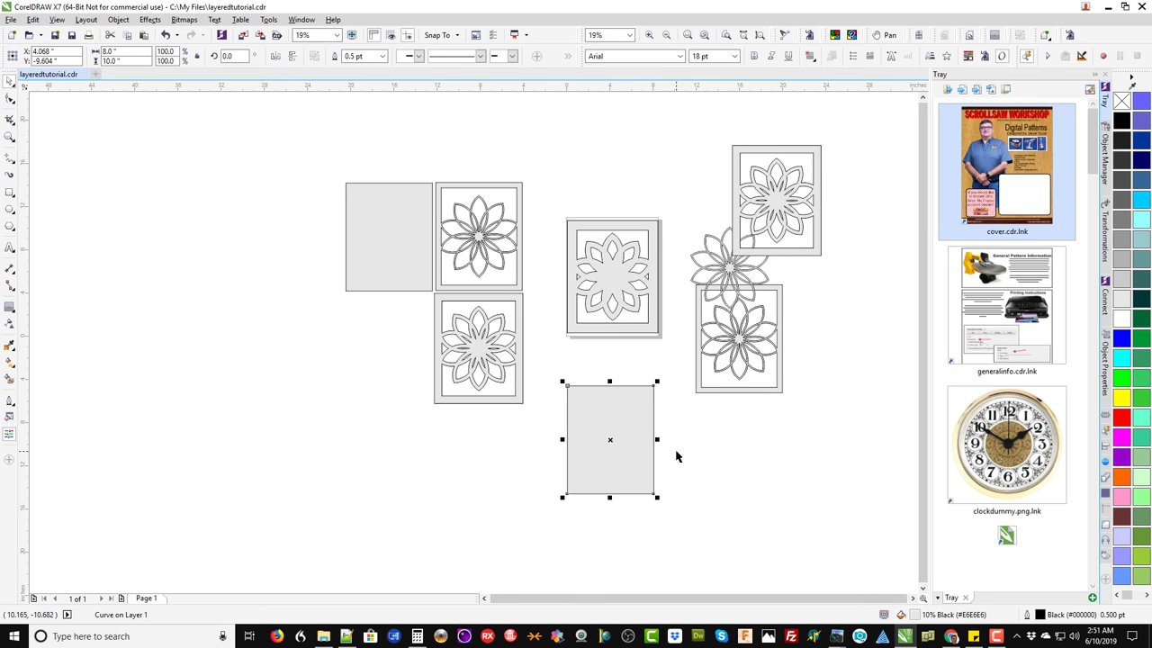
key(p)
scroll(609, 224, up, 6)
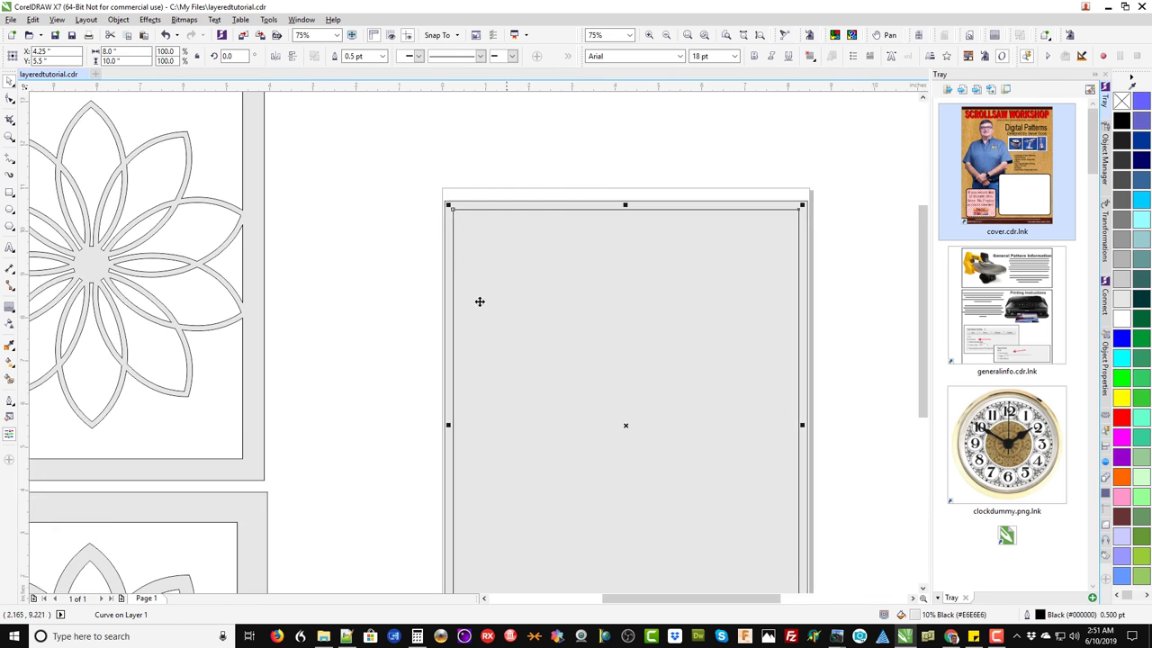
key(Escape)
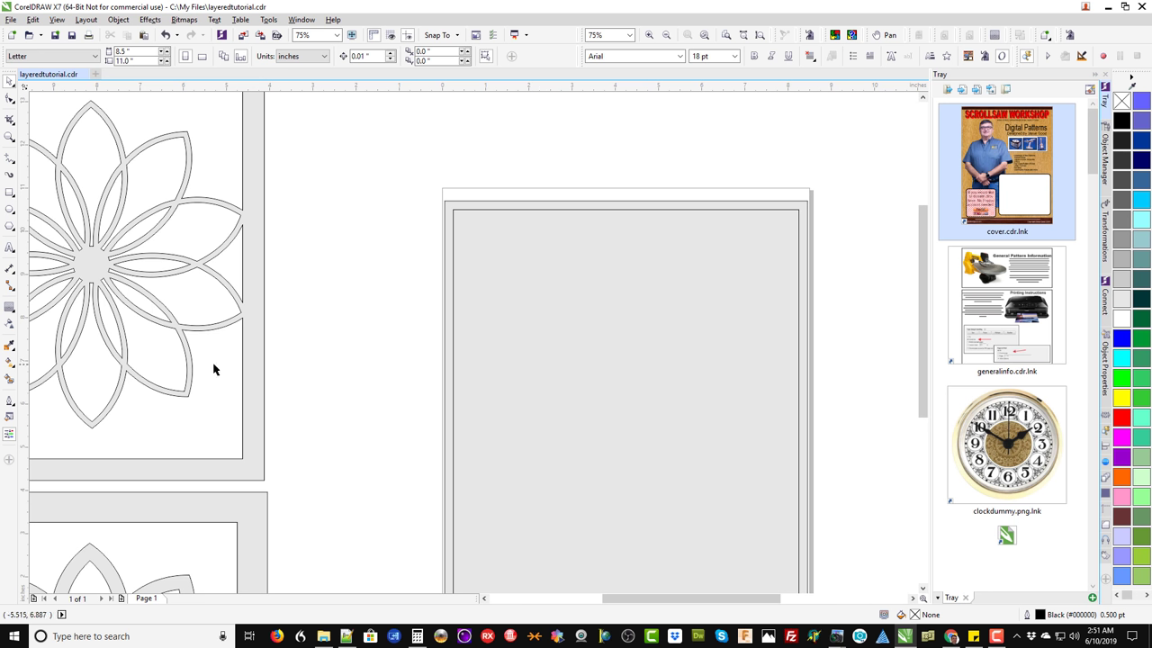
scroll(219, 369, down, 2)
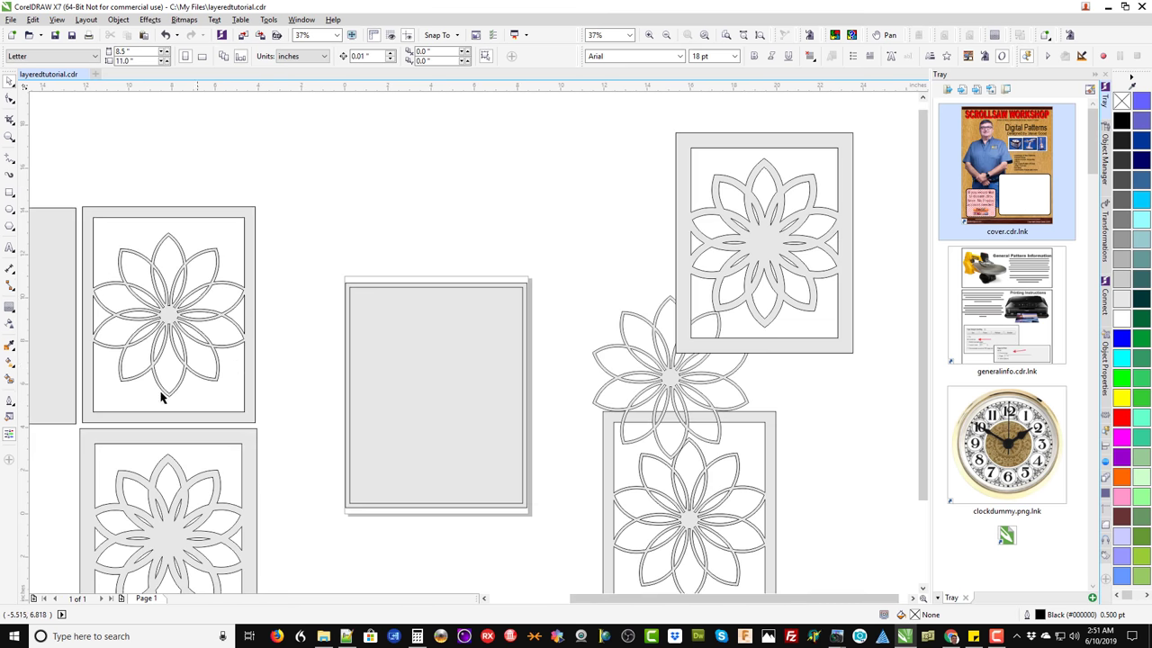
Create a shape from the enclosed frame area with Smart Fill and move the grey rectangle upper right.
click(9, 383)
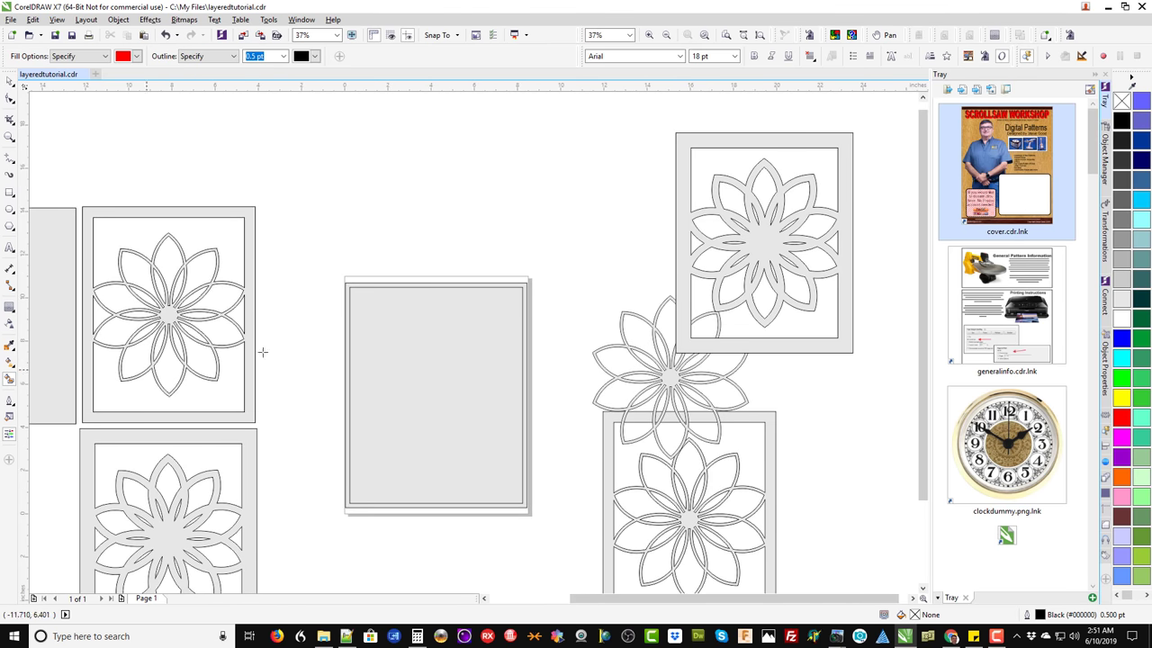
click(421, 284)
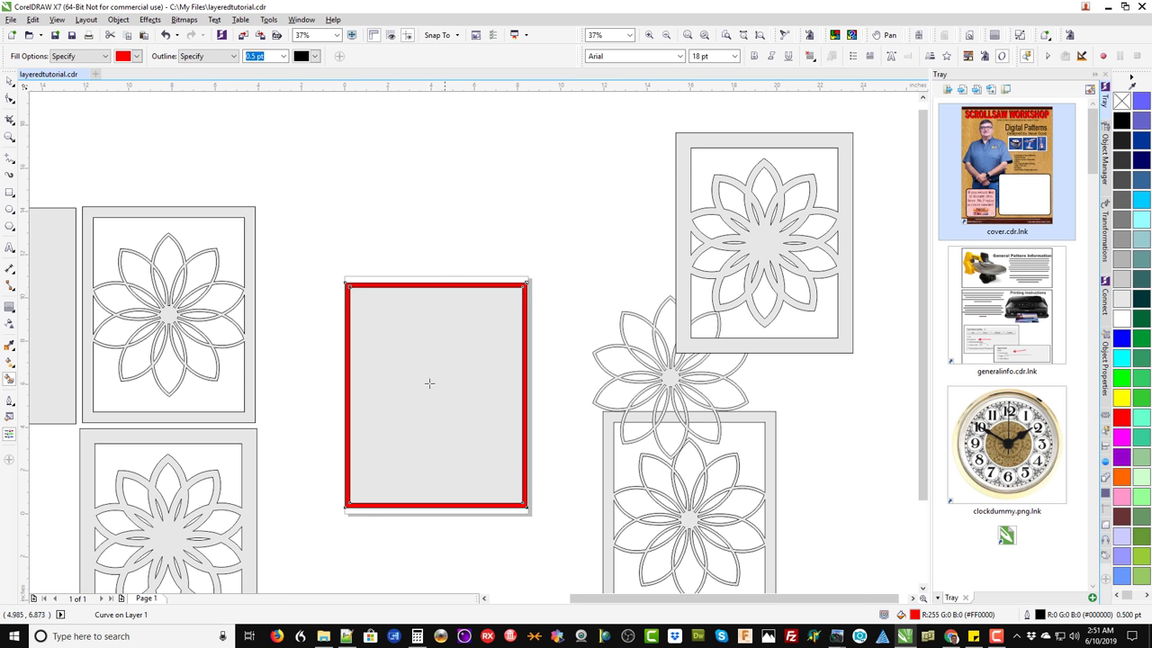
click(9, 81)
drag(393, 381, 601, 276)
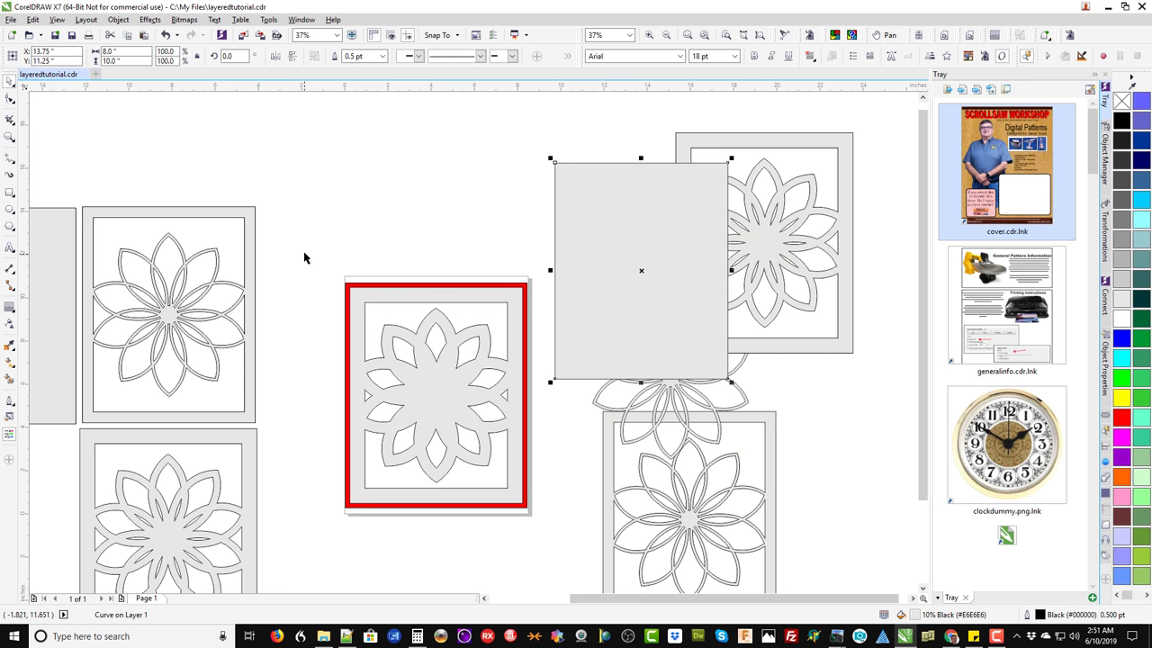
Remove the red frame shape and return the flower panel to the left column.
drag(305, 255, 550, 545)
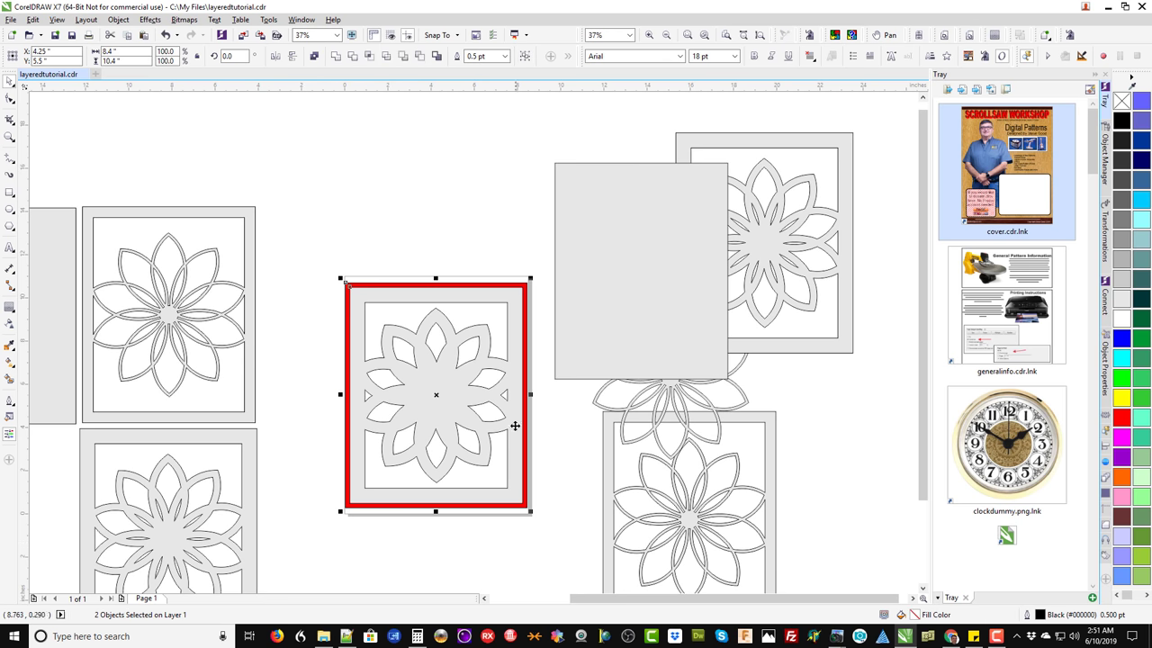
click(419, 56)
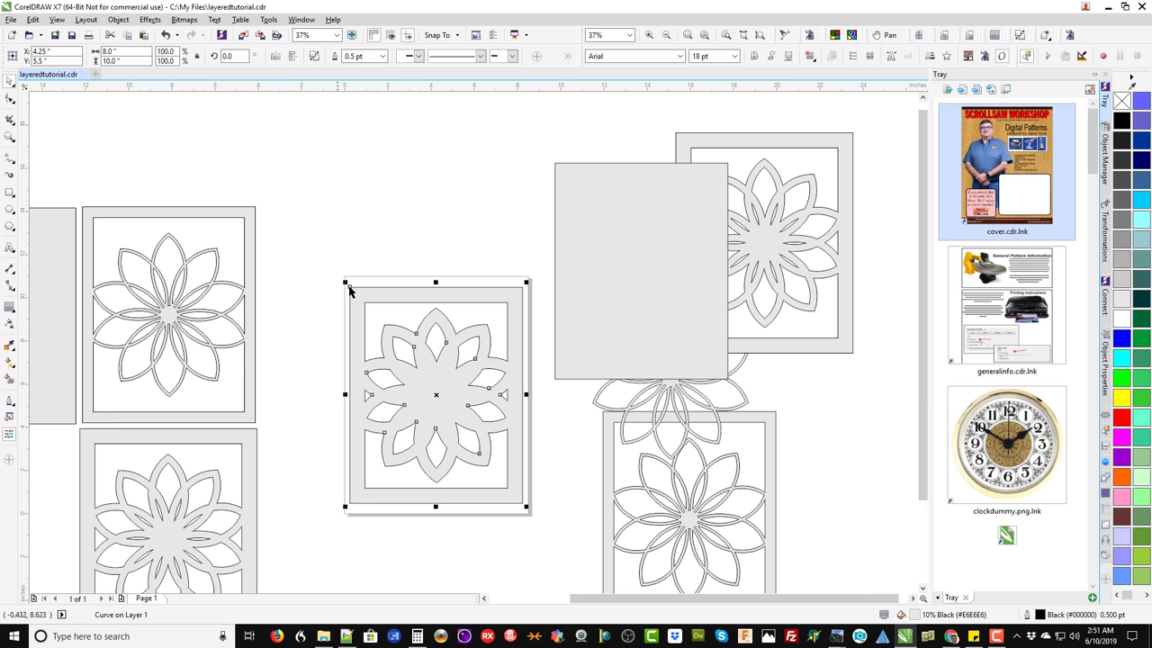
drag(428, 419, 438, 450)
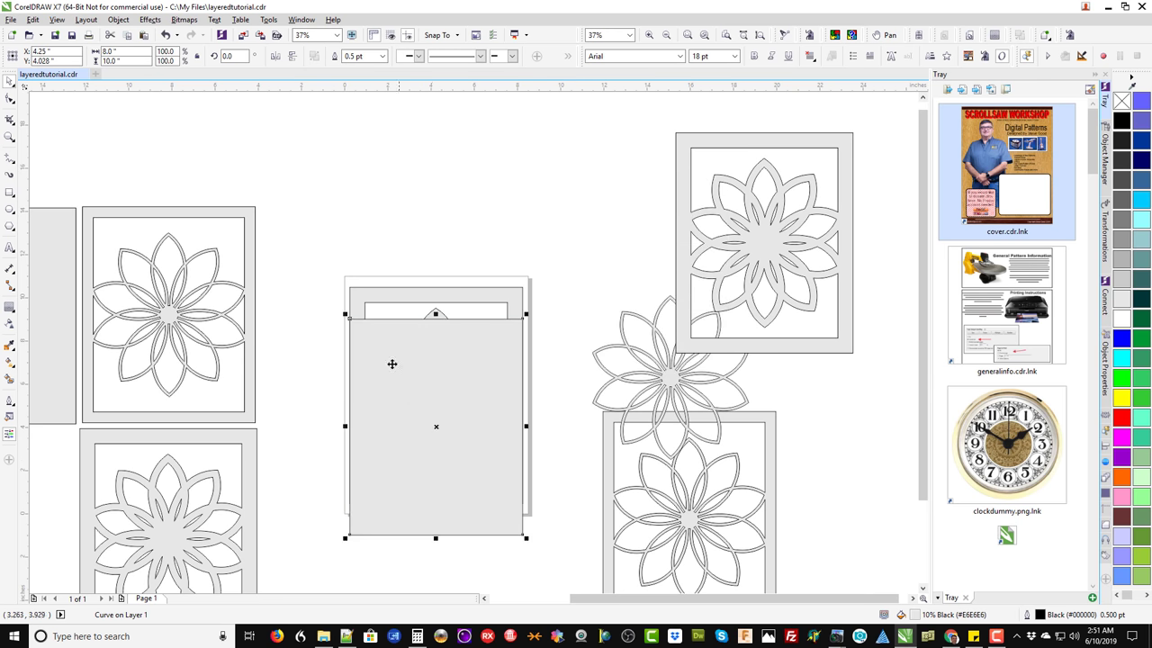
drag(456, 398, 659, 218)
scroll(529, 339, down, 2)
drag(529, 339, 395, 515)
Bring the lower-left flower panel onto the page and fill its thin outer frame red.
click(399, 500)
drag(396, 468, 528, 396)
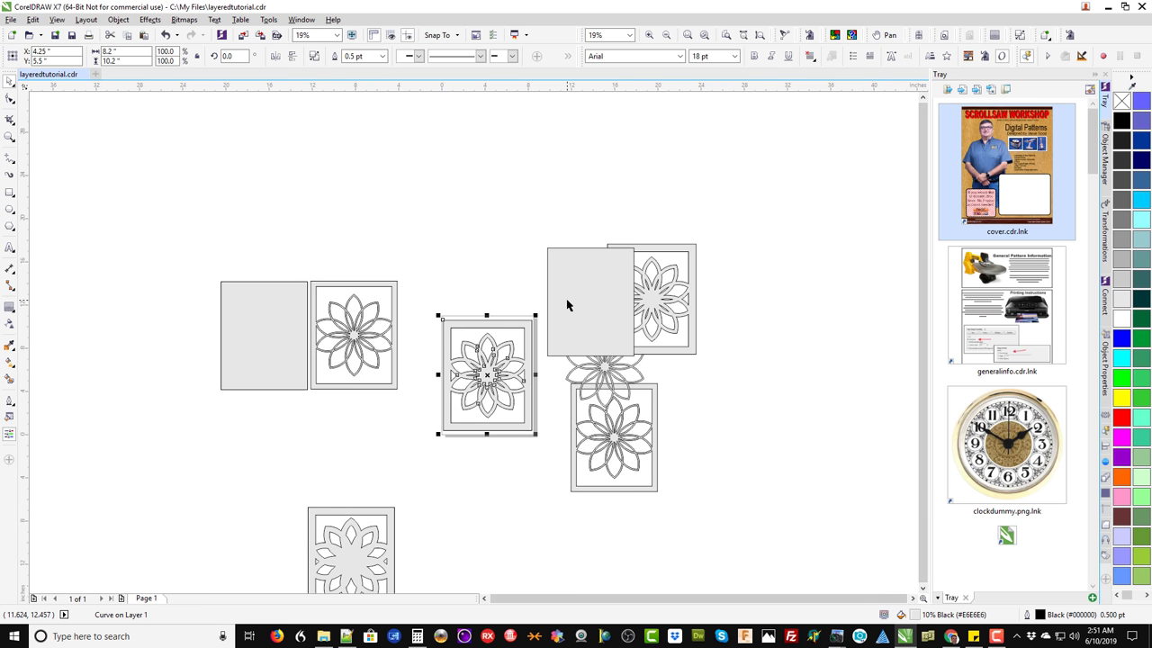
drag(630, 302, 525, 370)
scroll(452, 363, up, 2)
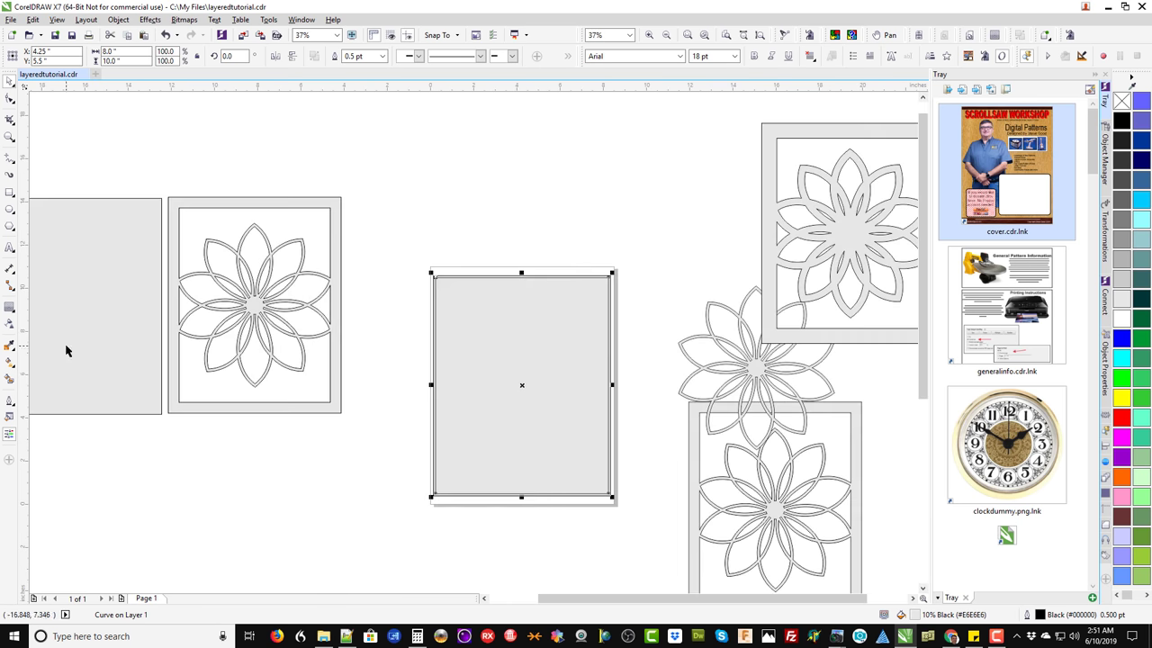
click(9, 379)
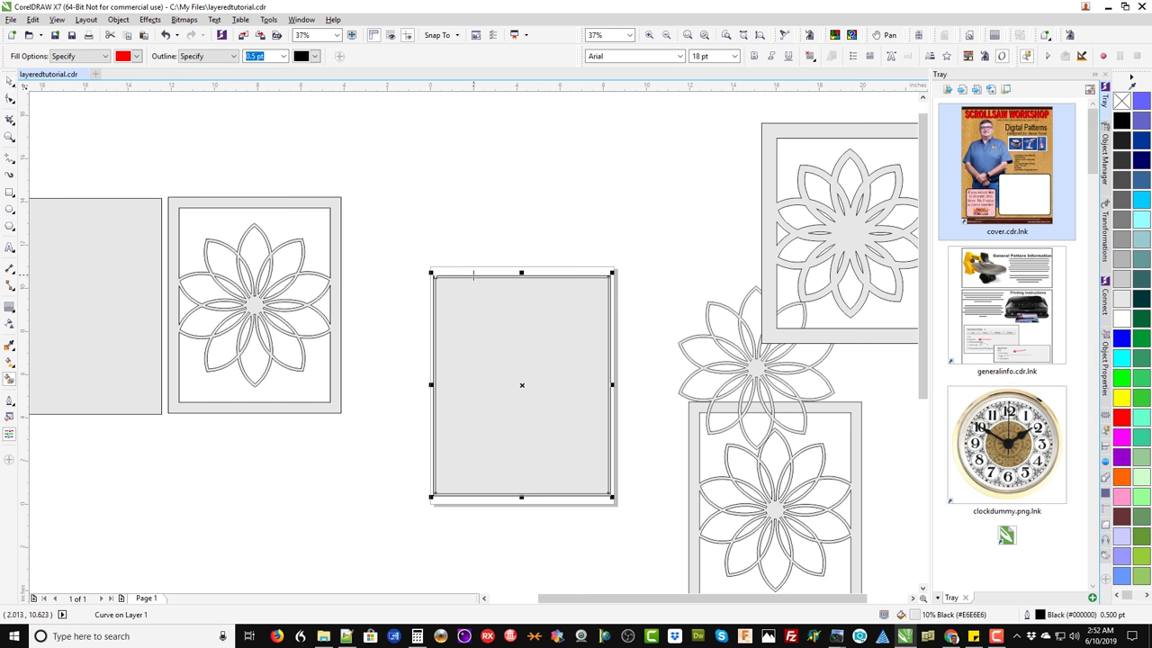
scroll(477, 278, up, 4)
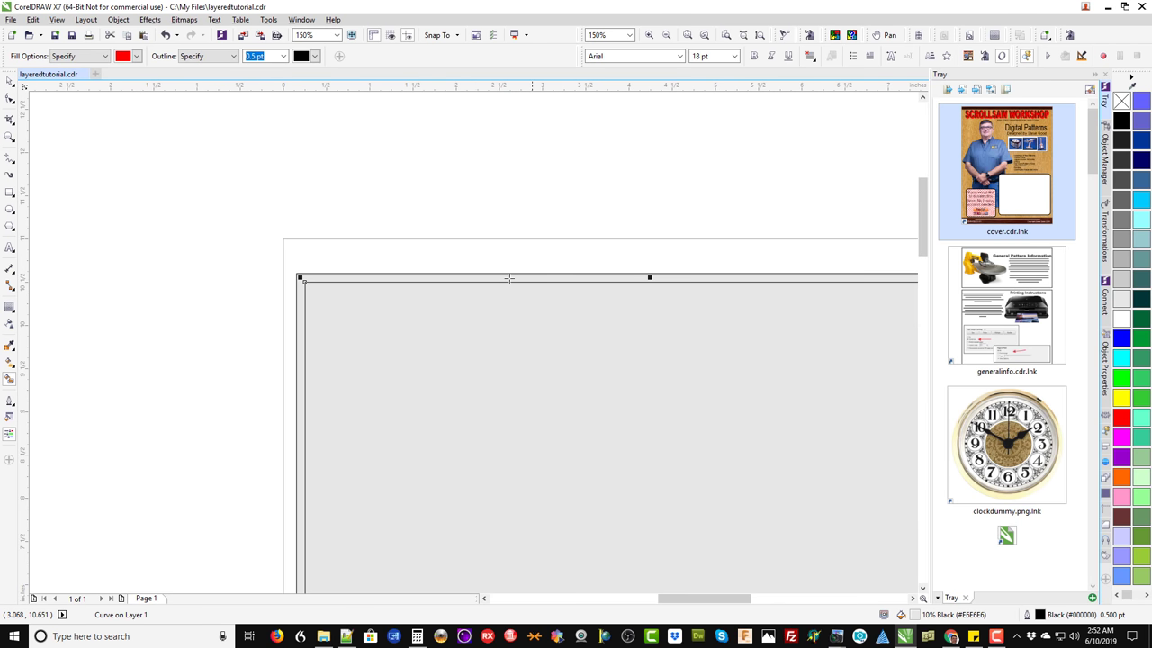
click(540, 277)
scroll(541, 277, down, 4)
Combine the red frame and flower into one curve and place it under the top flower frame.
click(10, 82)
click(141, 118)
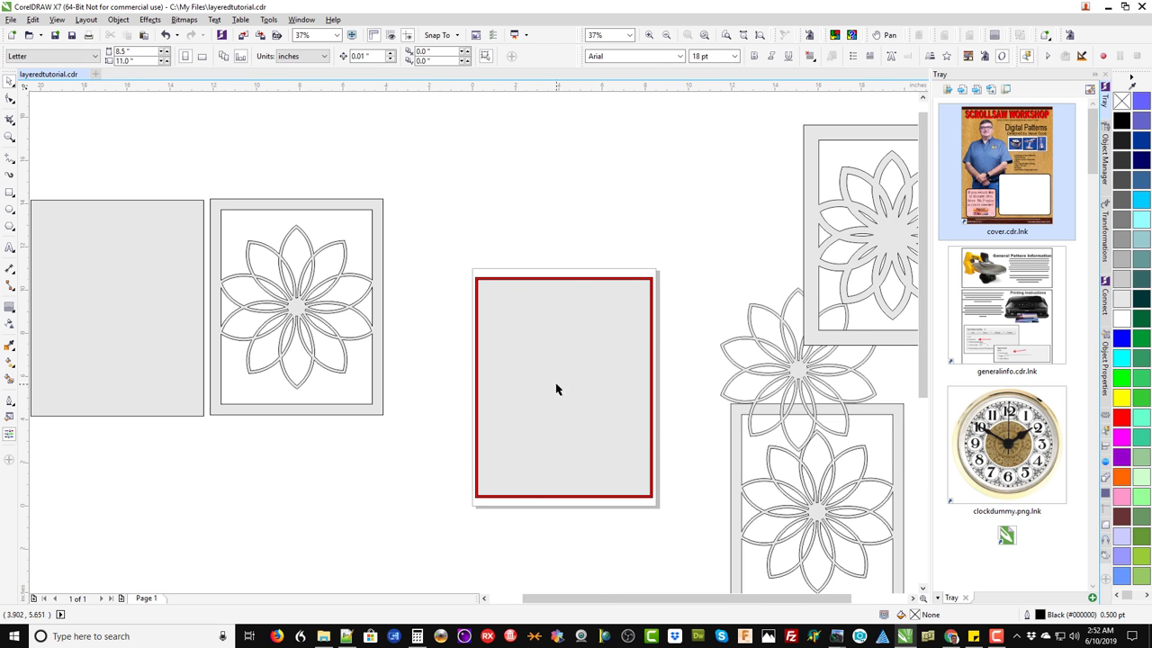
drag(556, 388, 822, 372)
drag(439, 230, 676, 538)
click(423, 59)
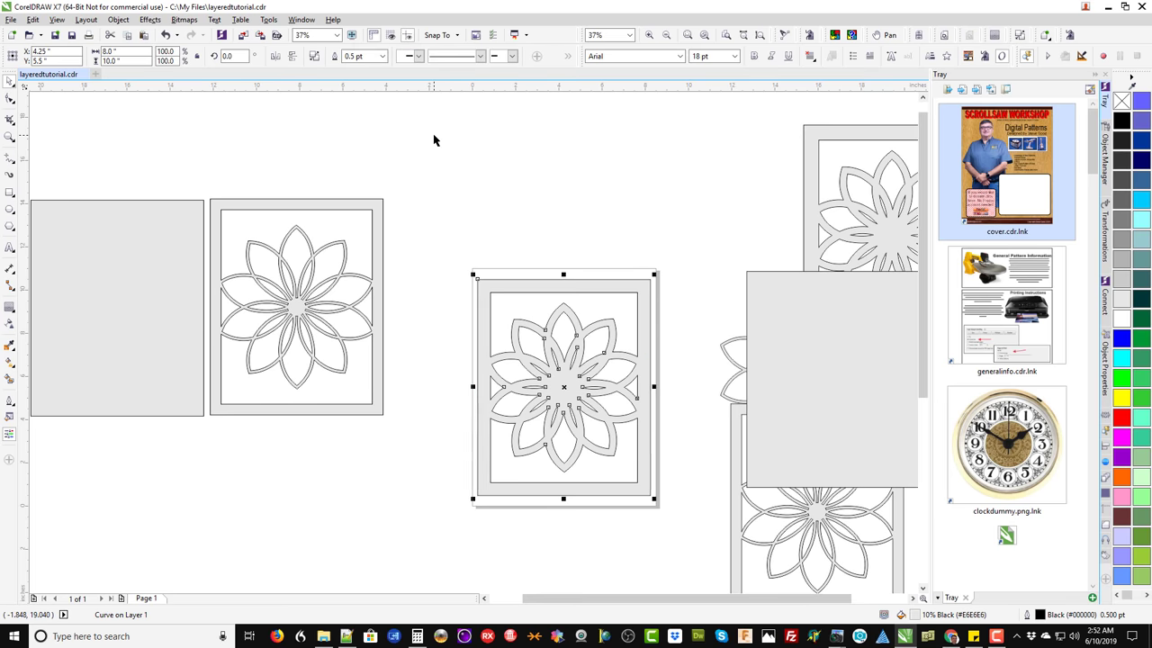
drag(586, 278, 325, 428)
scroll(621, 379, down, 2)
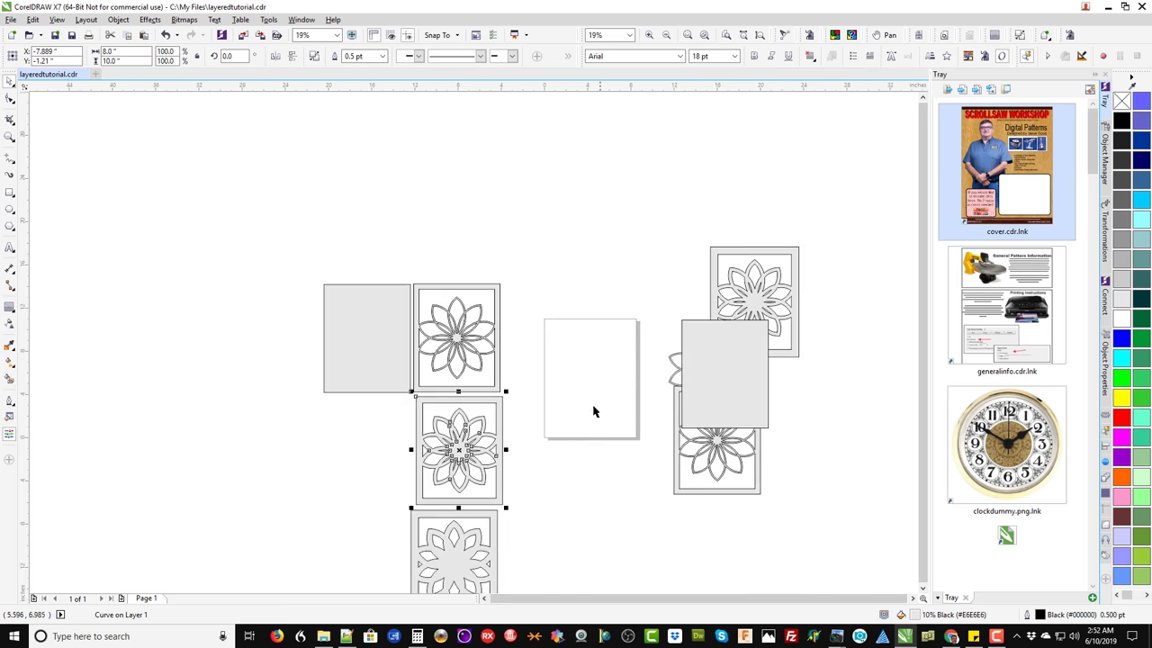
Duplicate the four-layer column to the left.
click(464, 567)
drag(259, 241, 540, 598)
drag(459, 424, 214, 362)
click(248, 385)
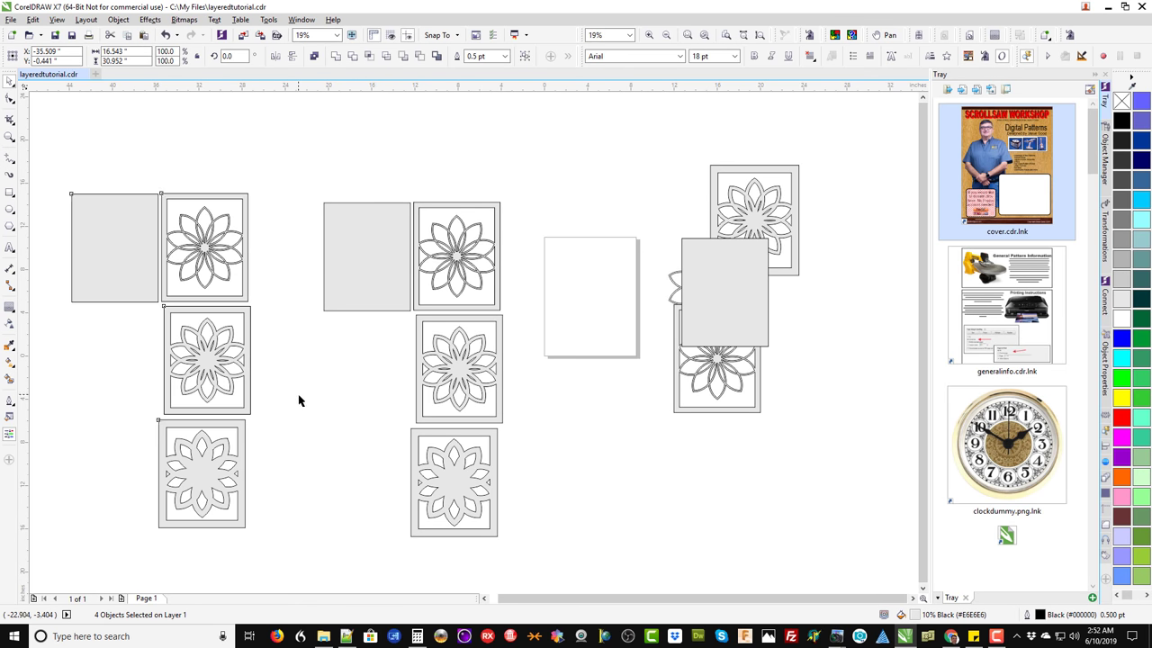
Centre each flower layer and the grey backing on the page, adjusting their stacking order.
click(420, 486)
key(p)
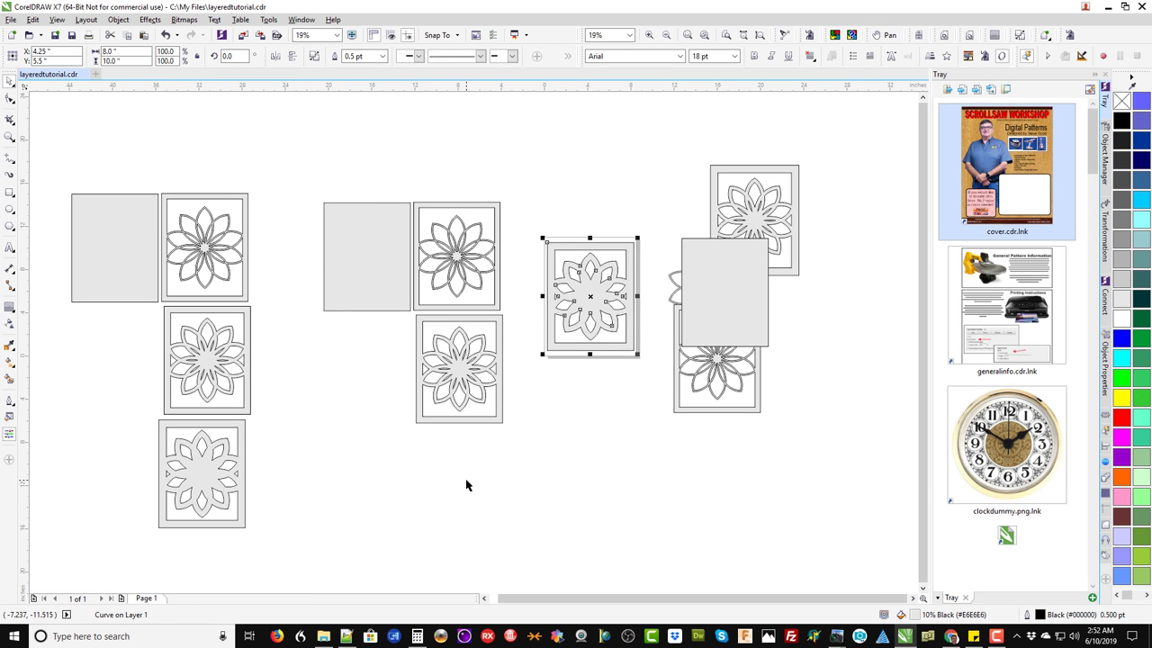
click(457, 368)
key(p)
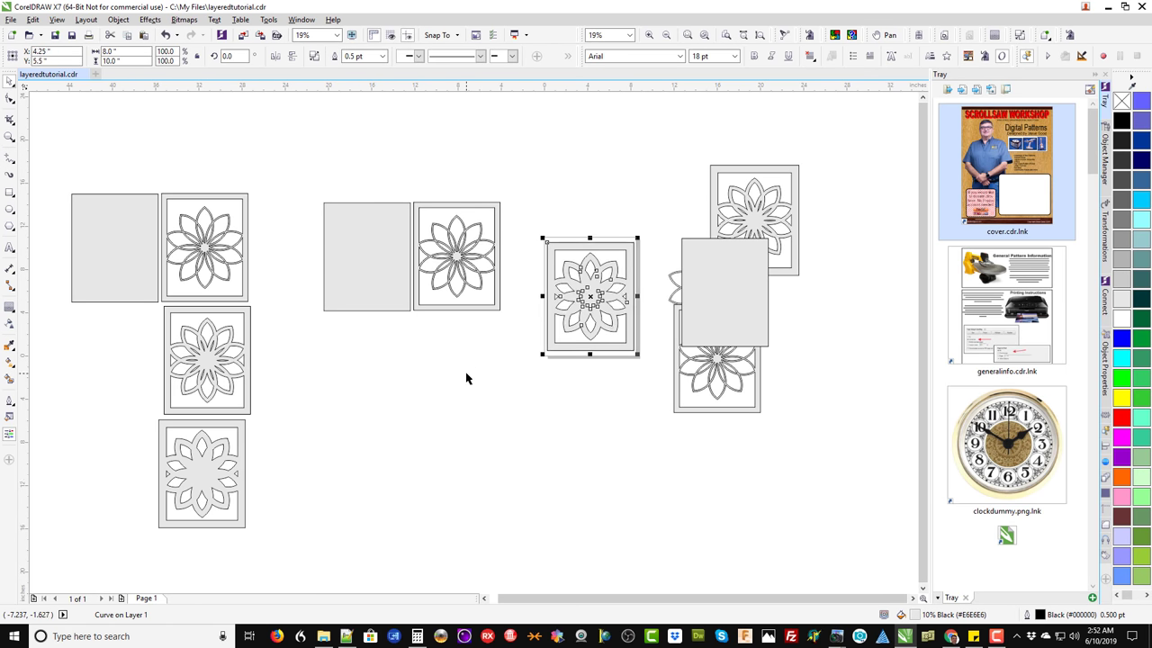
click(945, 41)
click(518, 238)
click(496, 221)
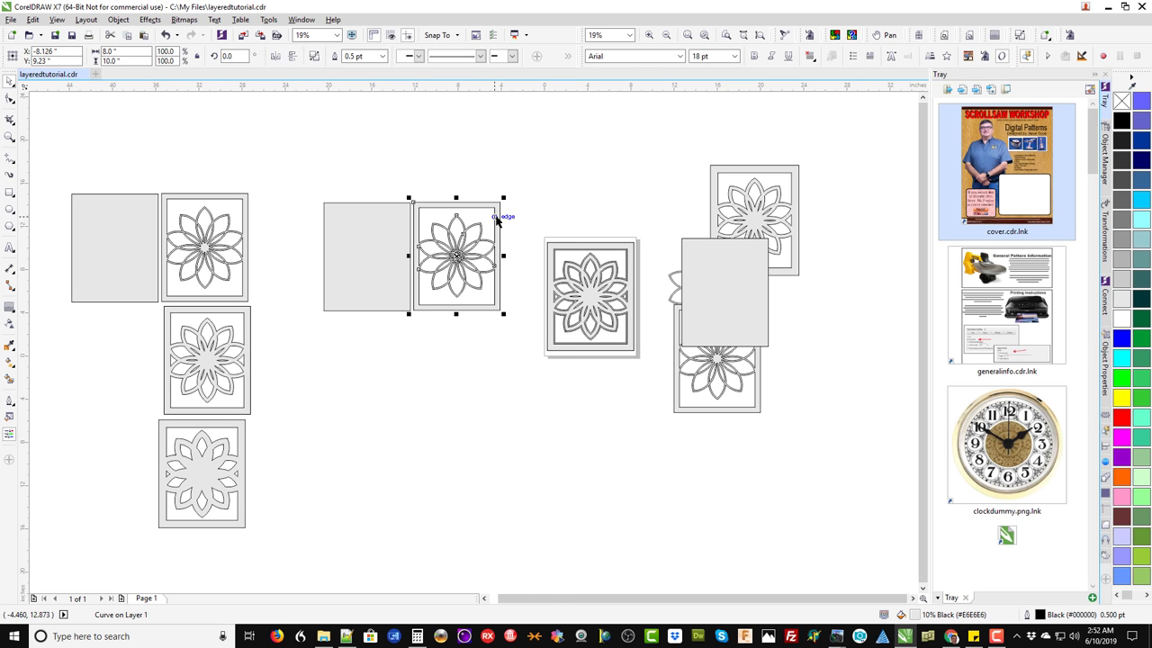
key(p)
click(943, 38)
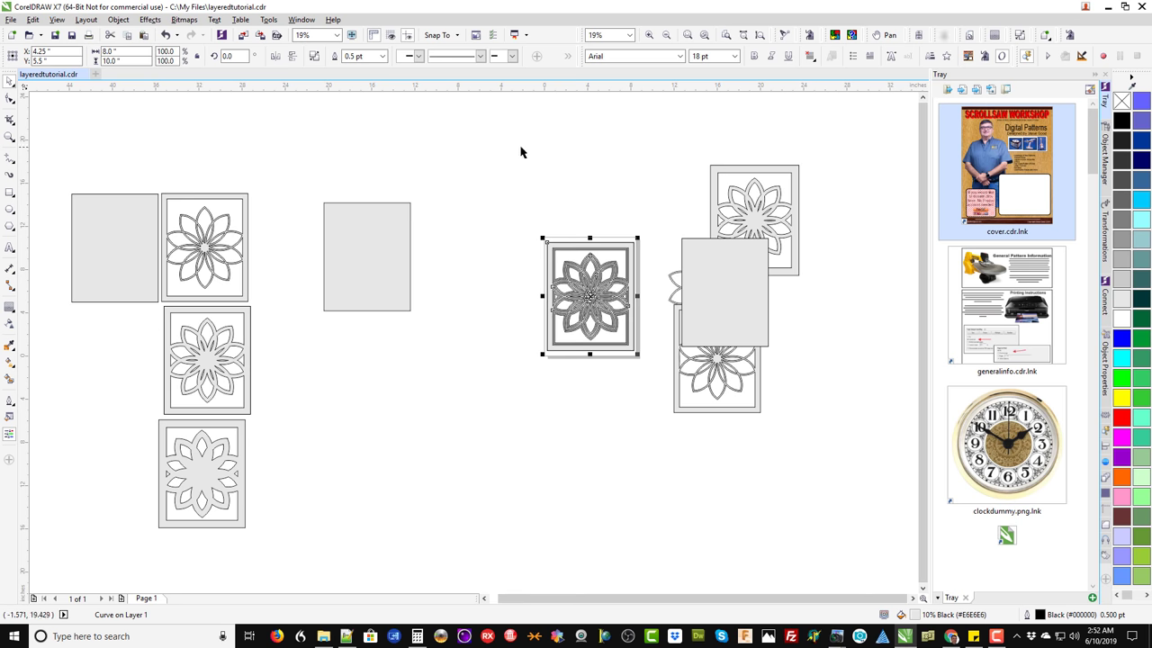
click(367, 262)
key(p)
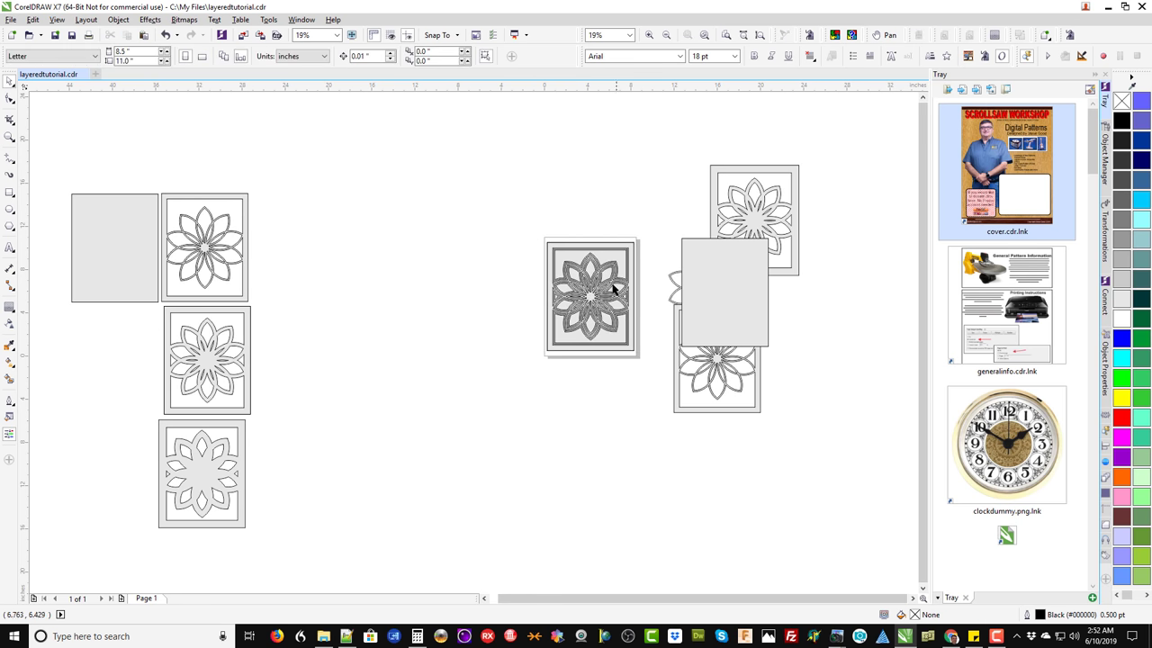
Scale the whole stack down to about 5.749 × 7.187 inches and centre it on the page.
key(shift+F4)
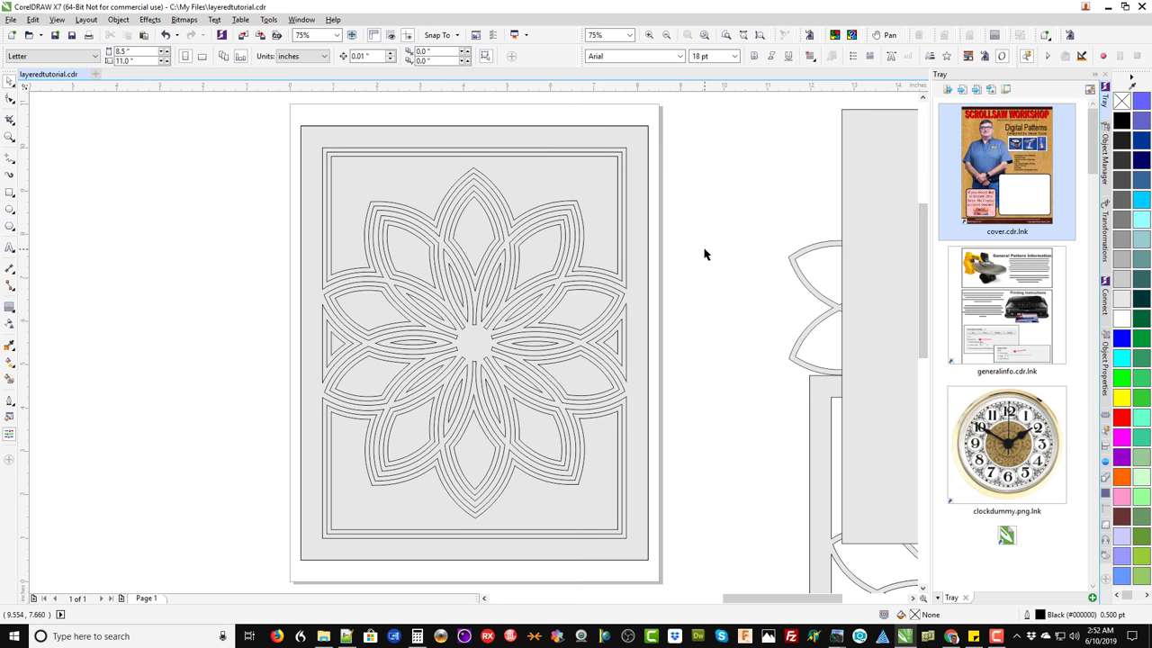
scroll(272, 110, down, 2)
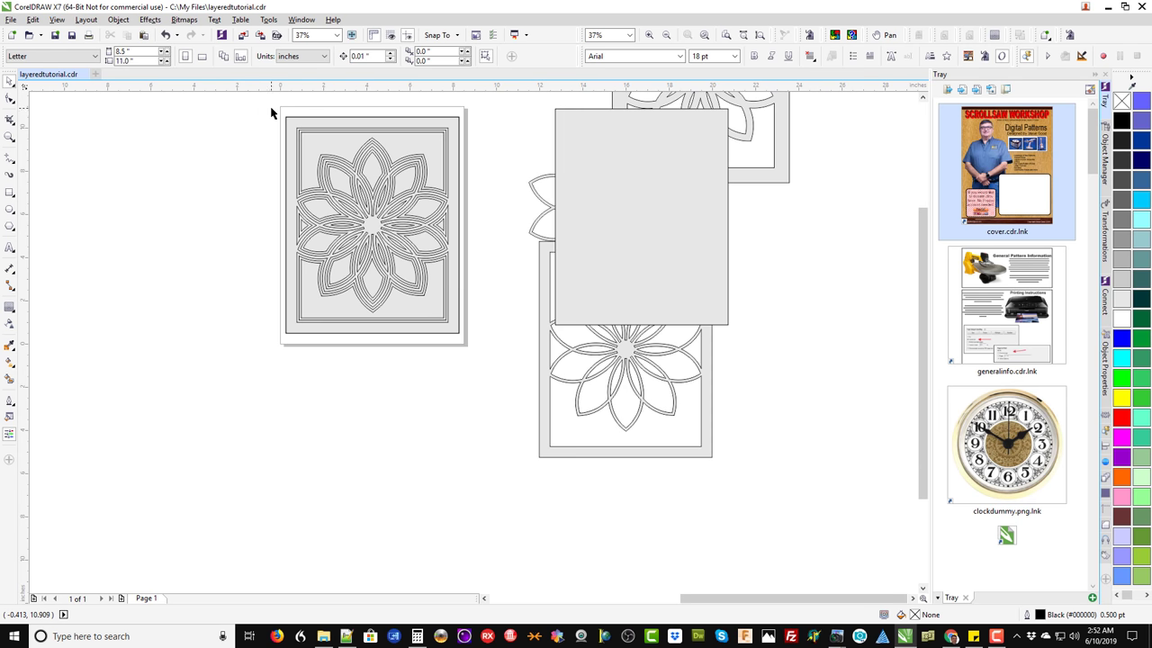
drag(257, 102, 509, 389)
drag(462, 113, 414, 172)
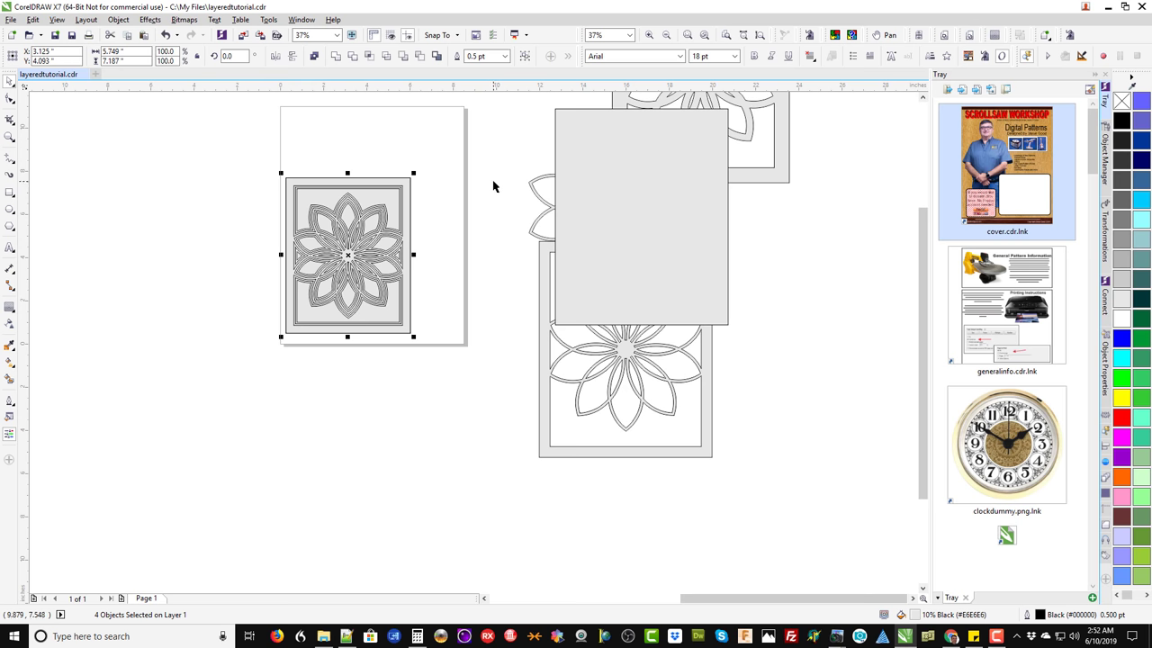
key(p)
click(518, 284)
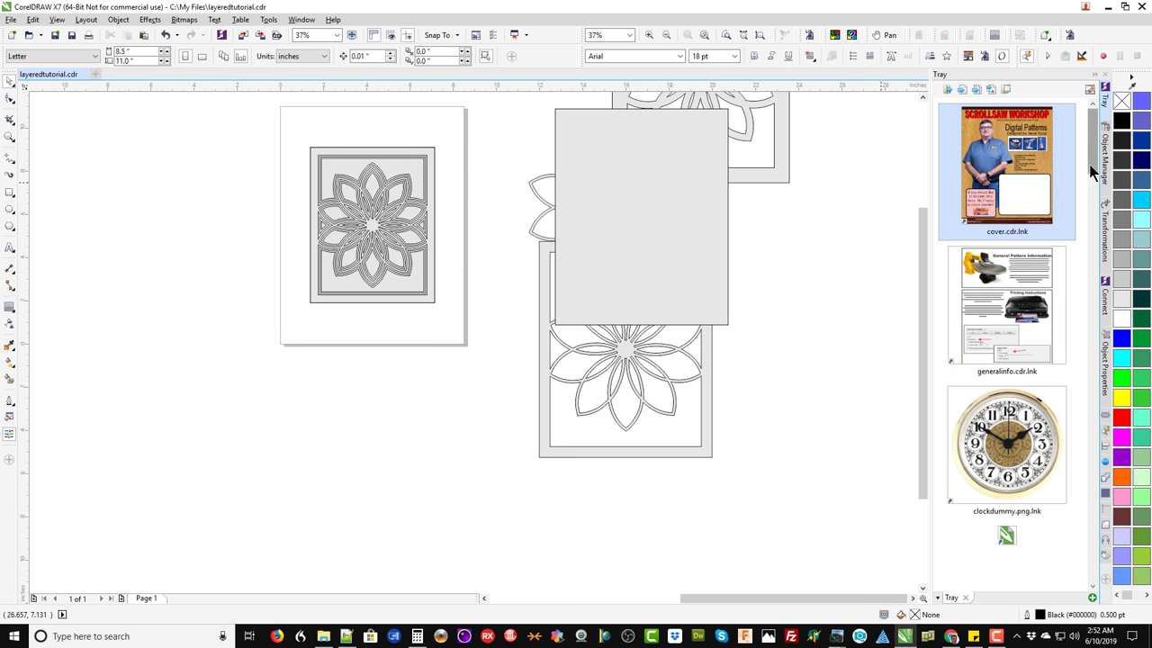
Bring the birke_finnish_color wood texture onto the canvas, enlarge it, and set it left of the page.
drag(1089, 152, 1093, 277)
drag(1009, 364, 215, 162)
drag(236, 185, 353, 180)
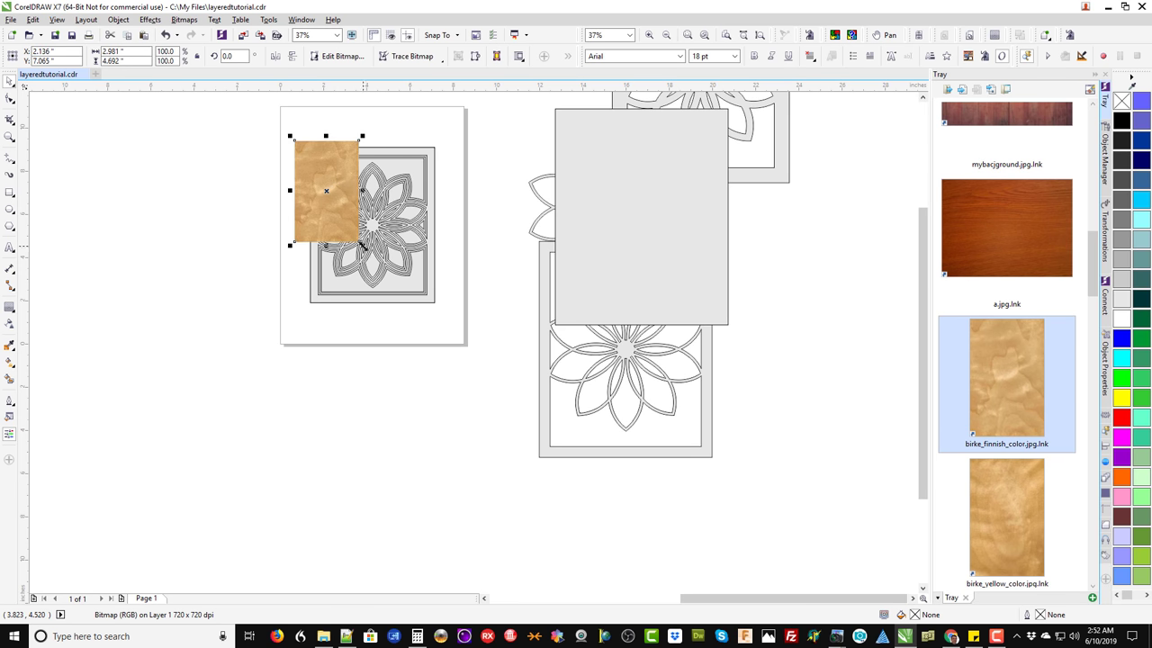
drag(362, 245, 438, 366)
drag(378, 325, 249, 321)
scroll(313, 176, up, 2)
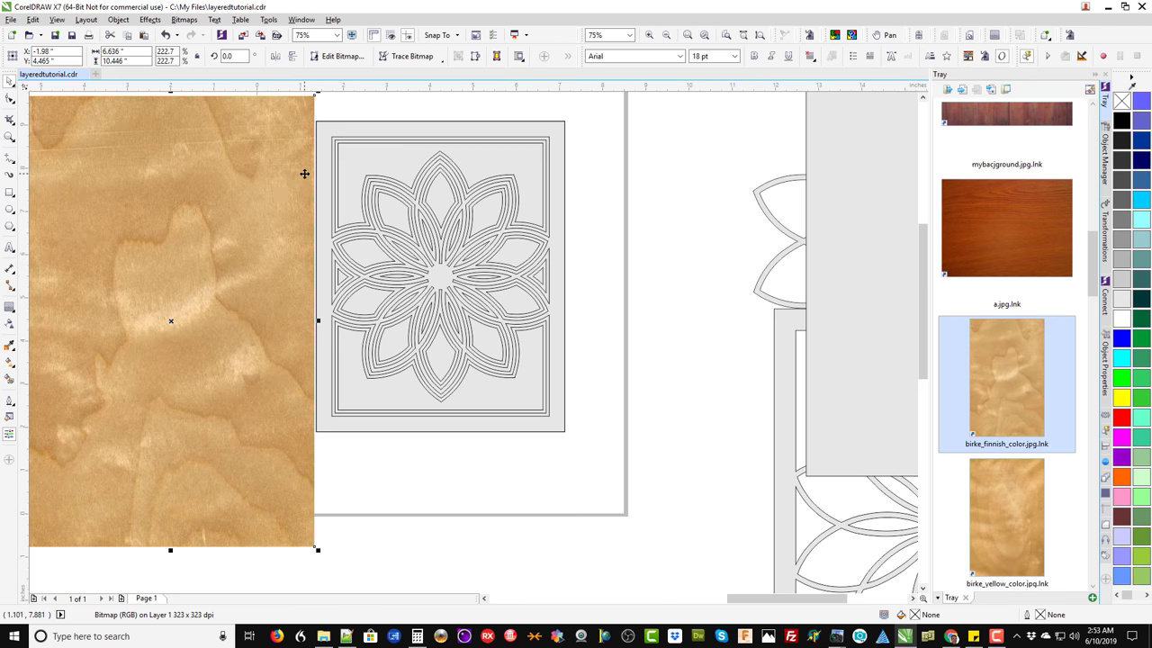
drag(259, 218, 209, 206)
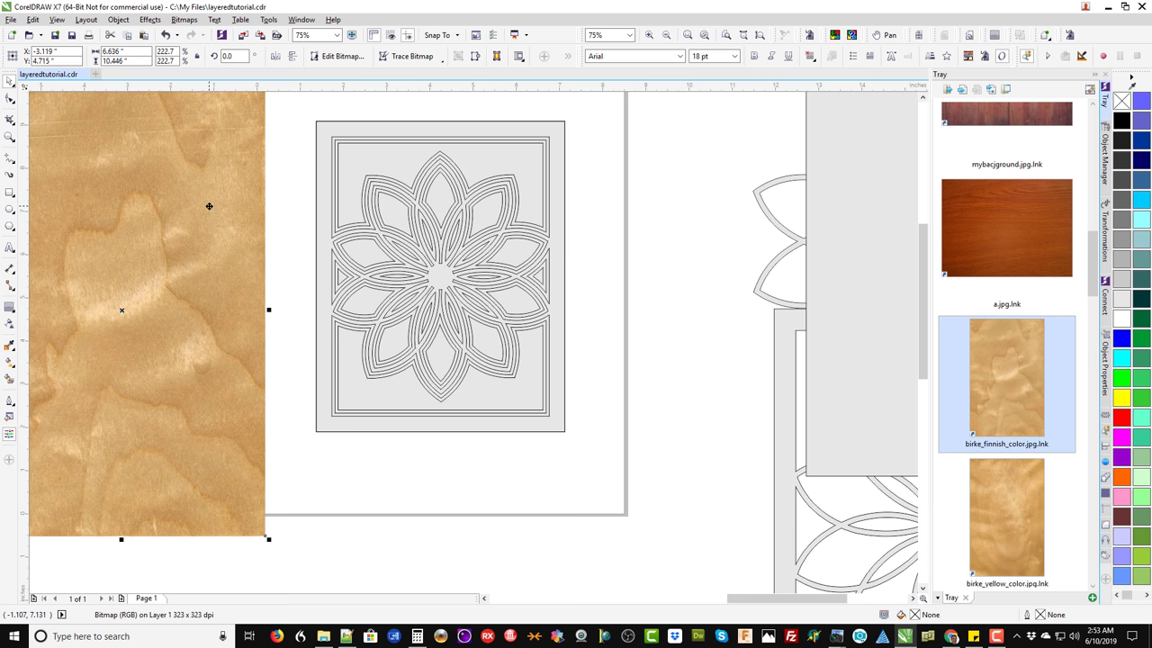
PowerClip the birch wood texture inside the flower layers.
key(Escape)
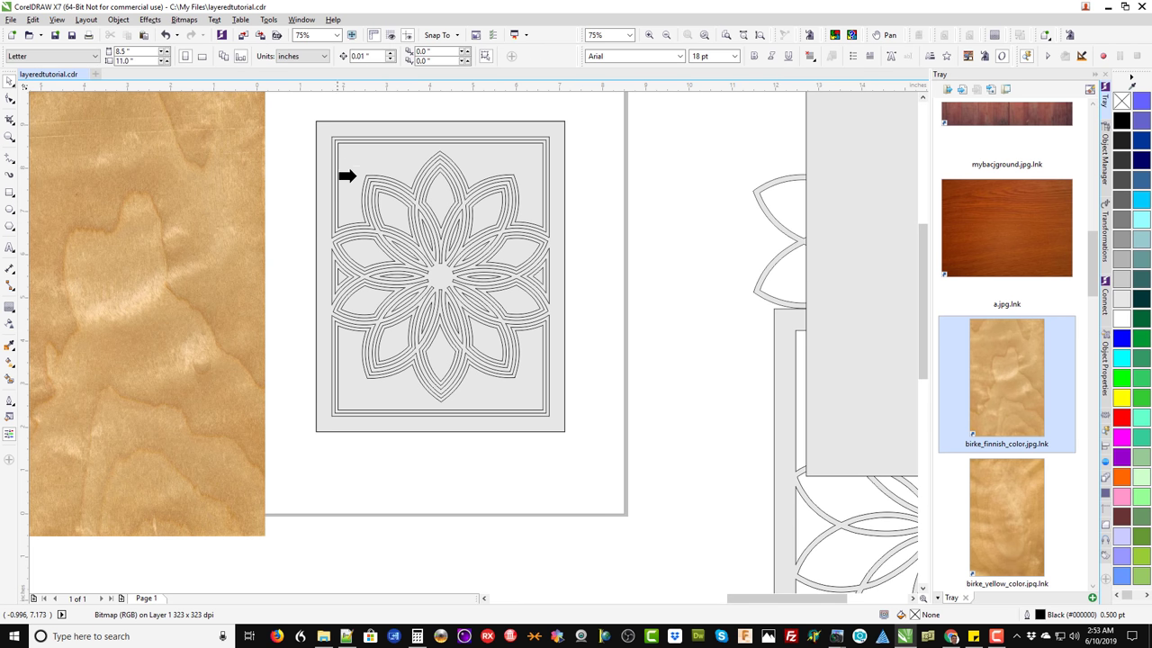
click(360, 154)
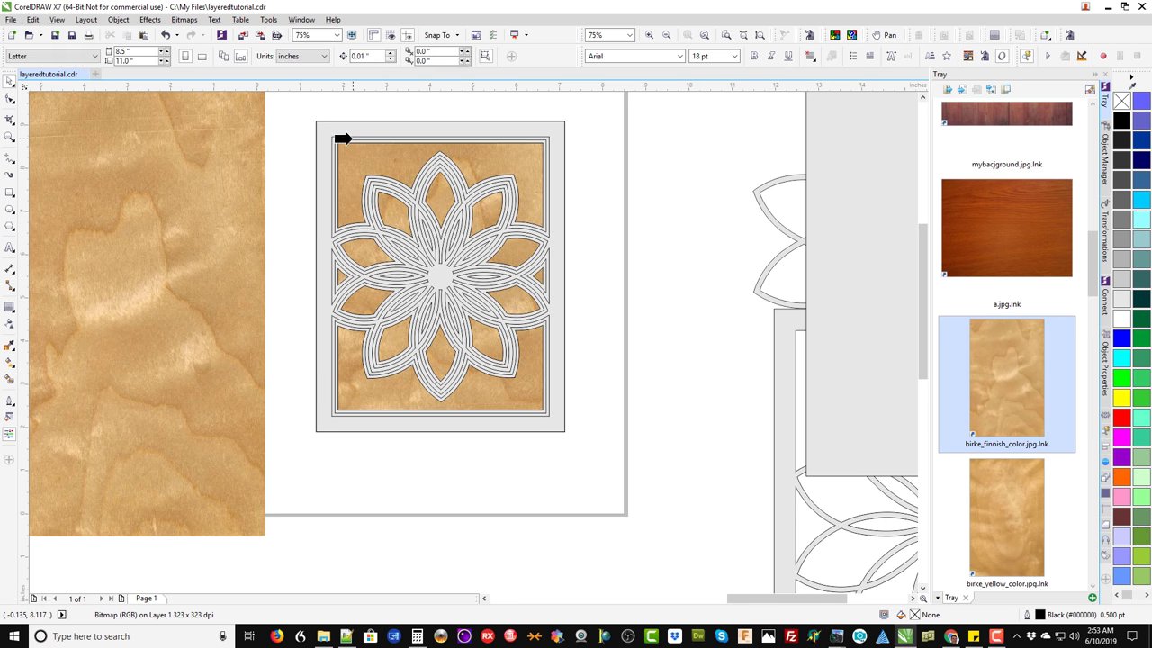
key(Escape)
click(245, 168)
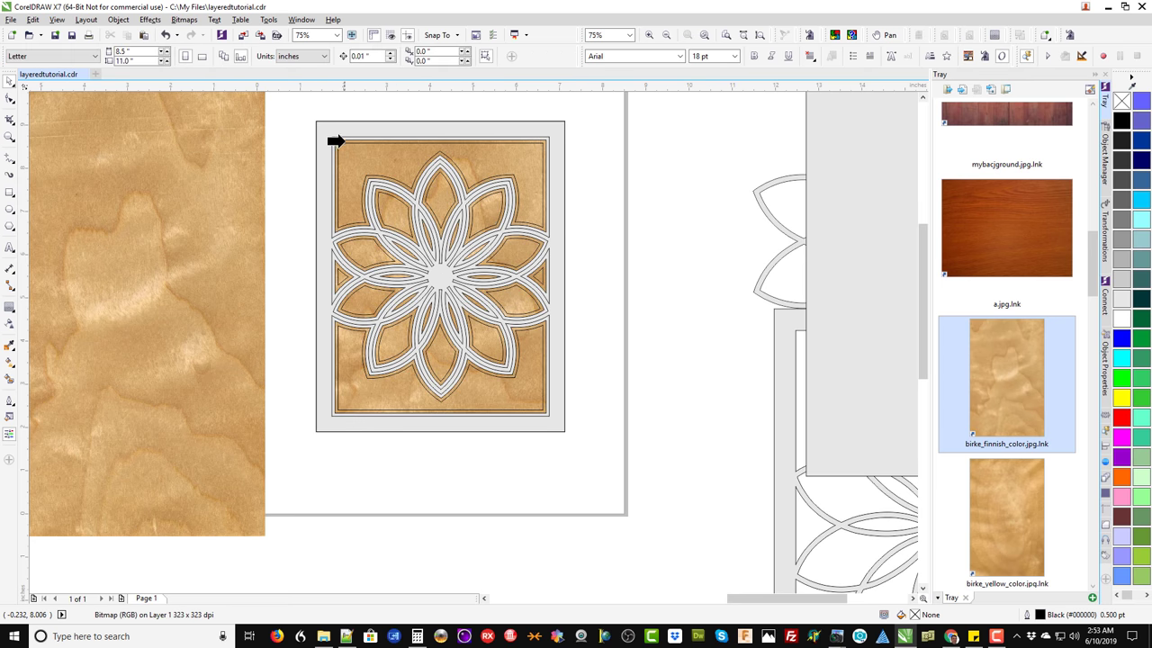
click(345, 138)
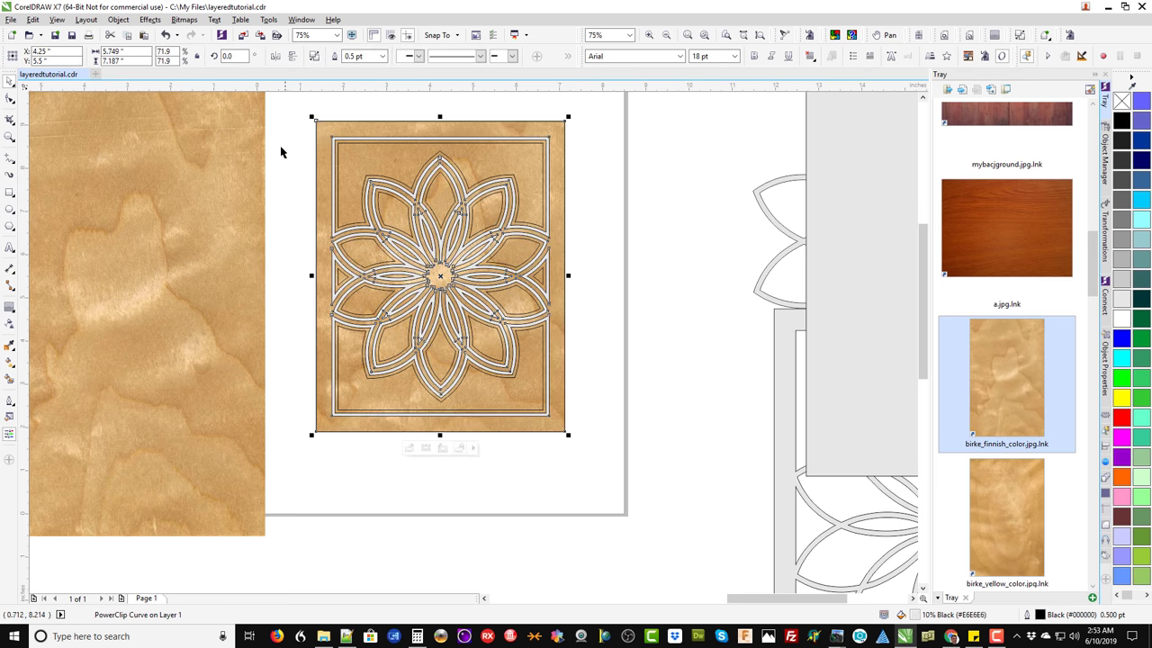
key(Escape)
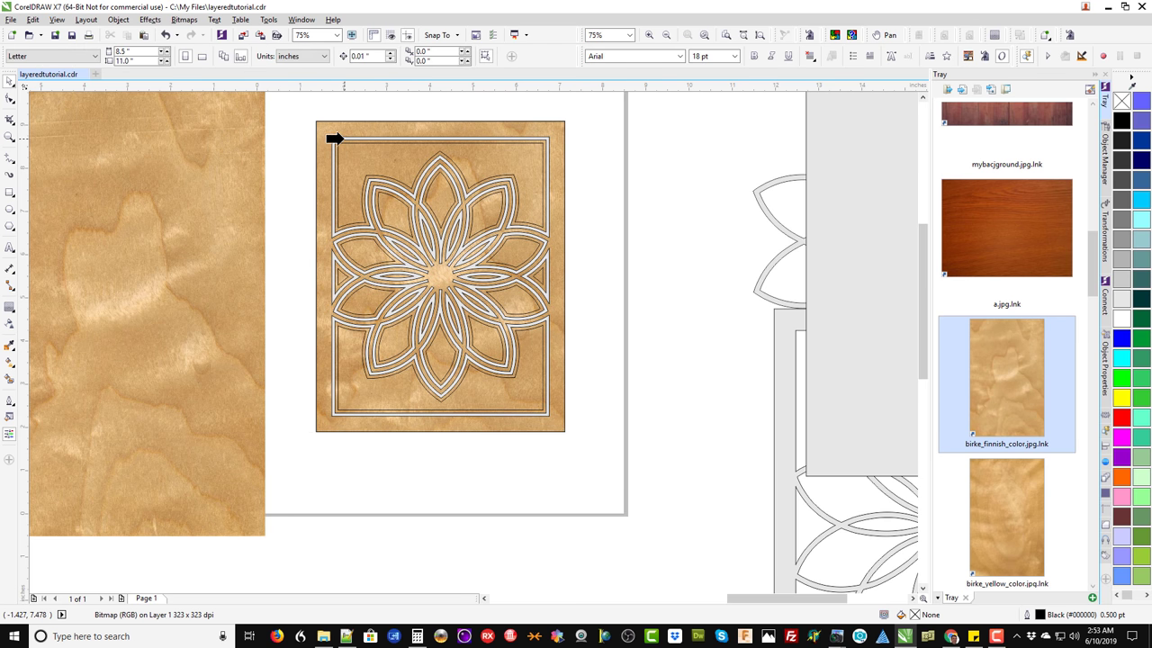
key(ctrl+z)
key(ctrl+z)
key(ctrl+z)
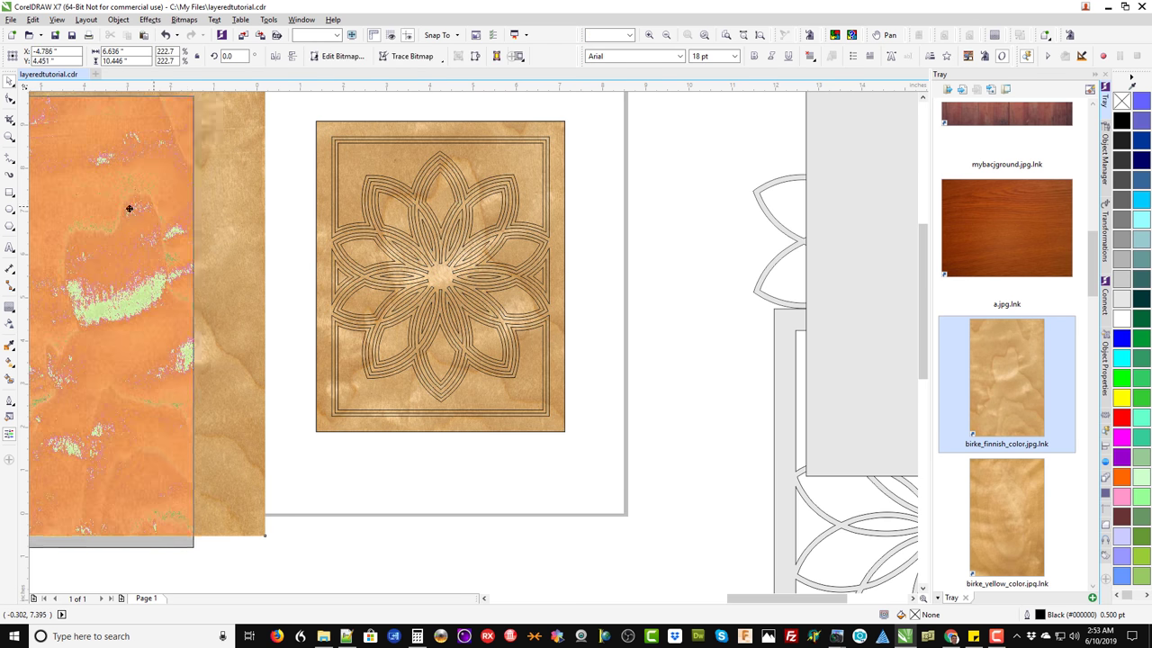
Select all four wooden layers and apply the myshadow drop shadow preset to them.
drag(291, 112, 636, 470)
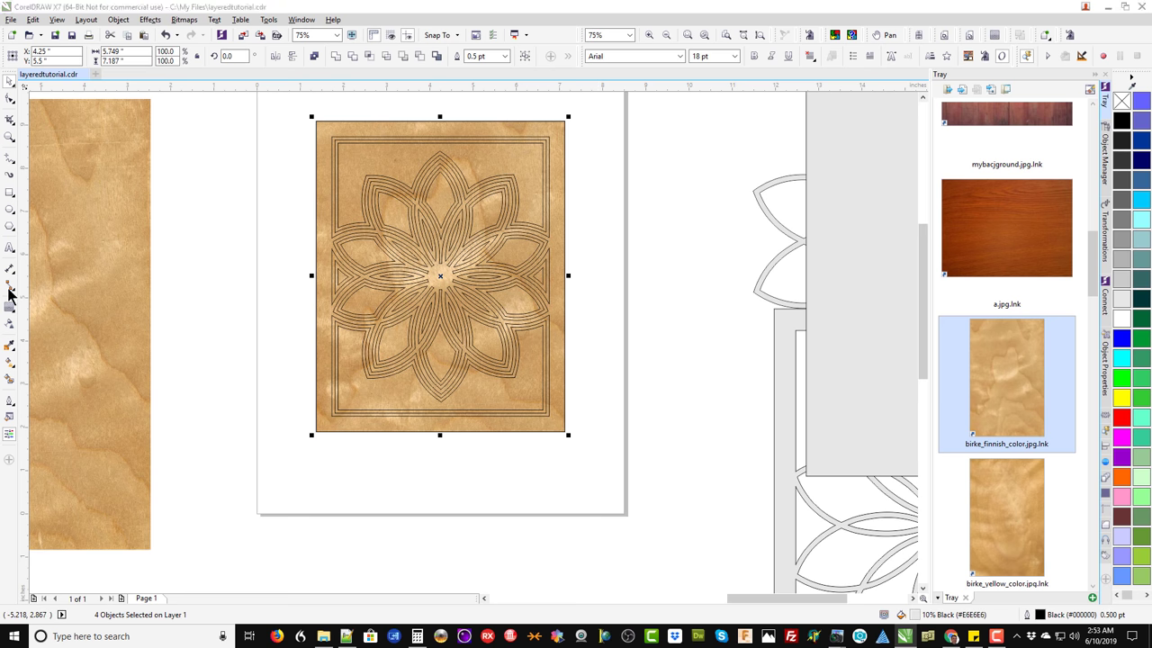
click(11, 315)
click(27, 308)
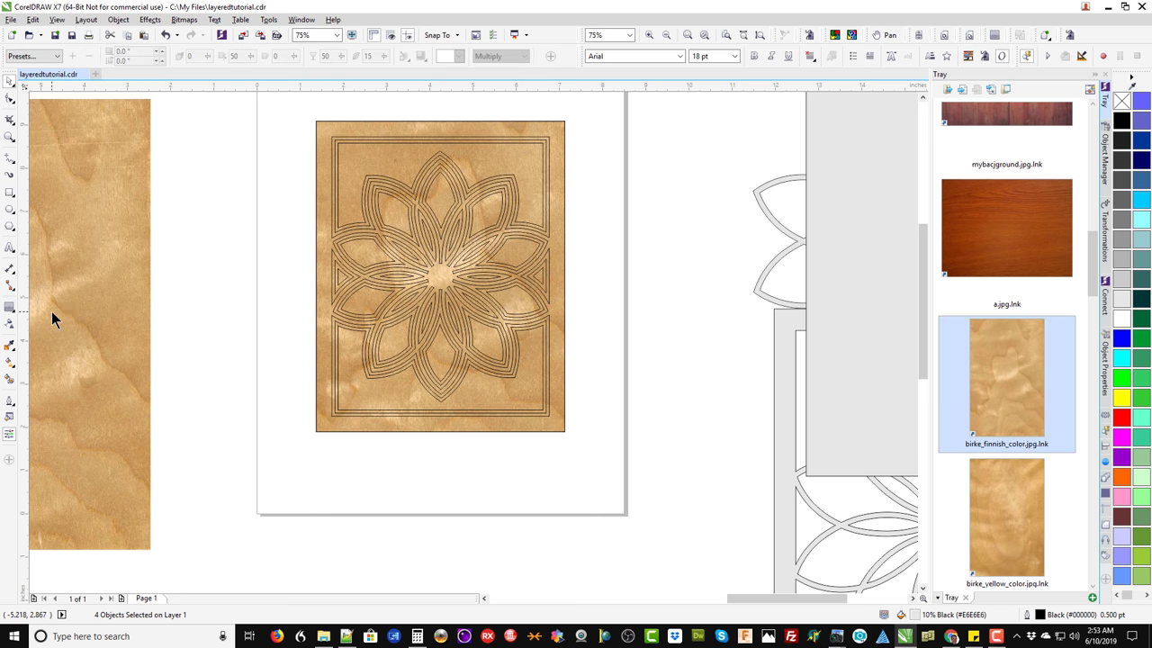
click(61, 59)
click(36, 164)
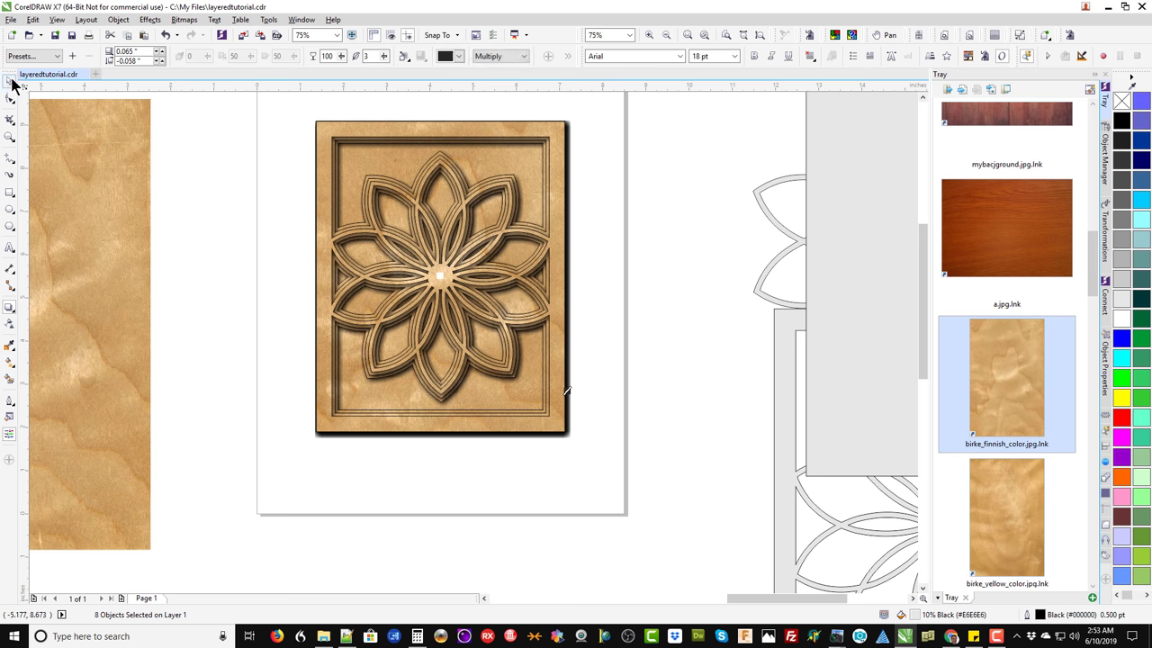
click(10, 80)
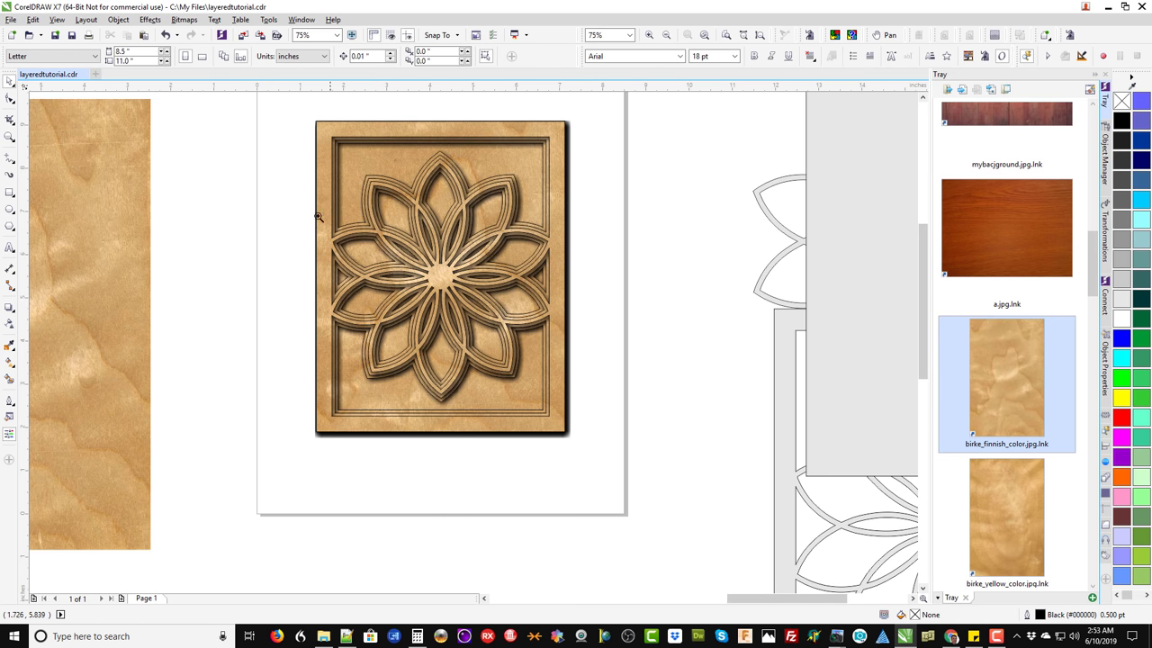
Zoom into the area around the shadowed birch-wood flower panel with the Zoom tool.
key(z)
drag(300, 115, 583, 445)
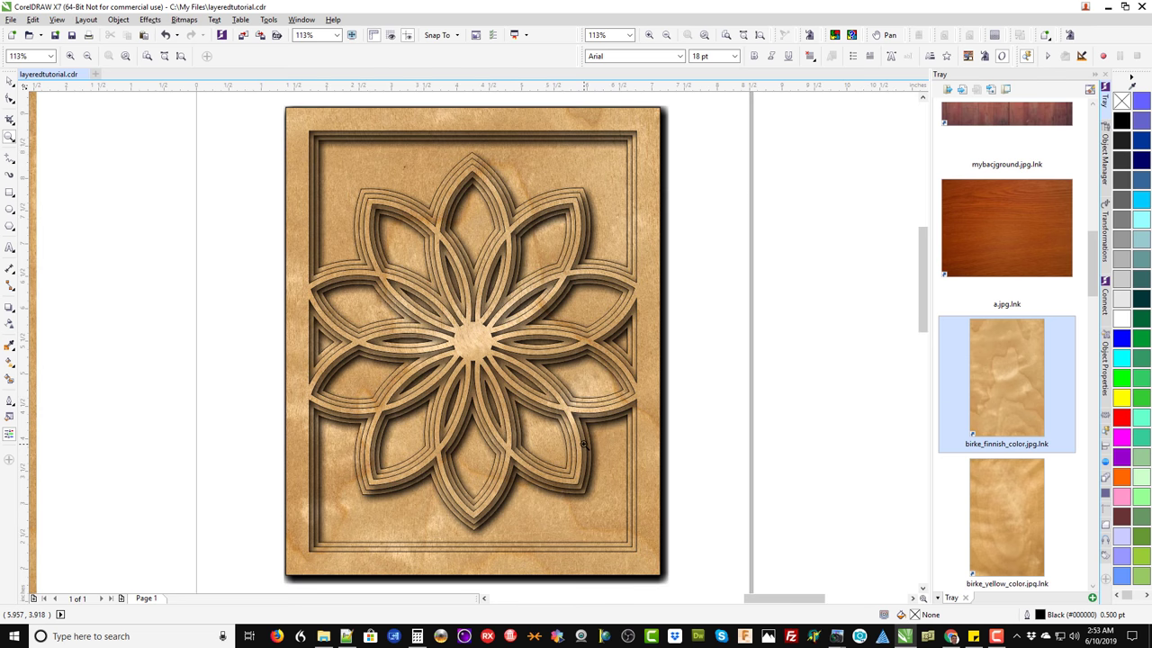